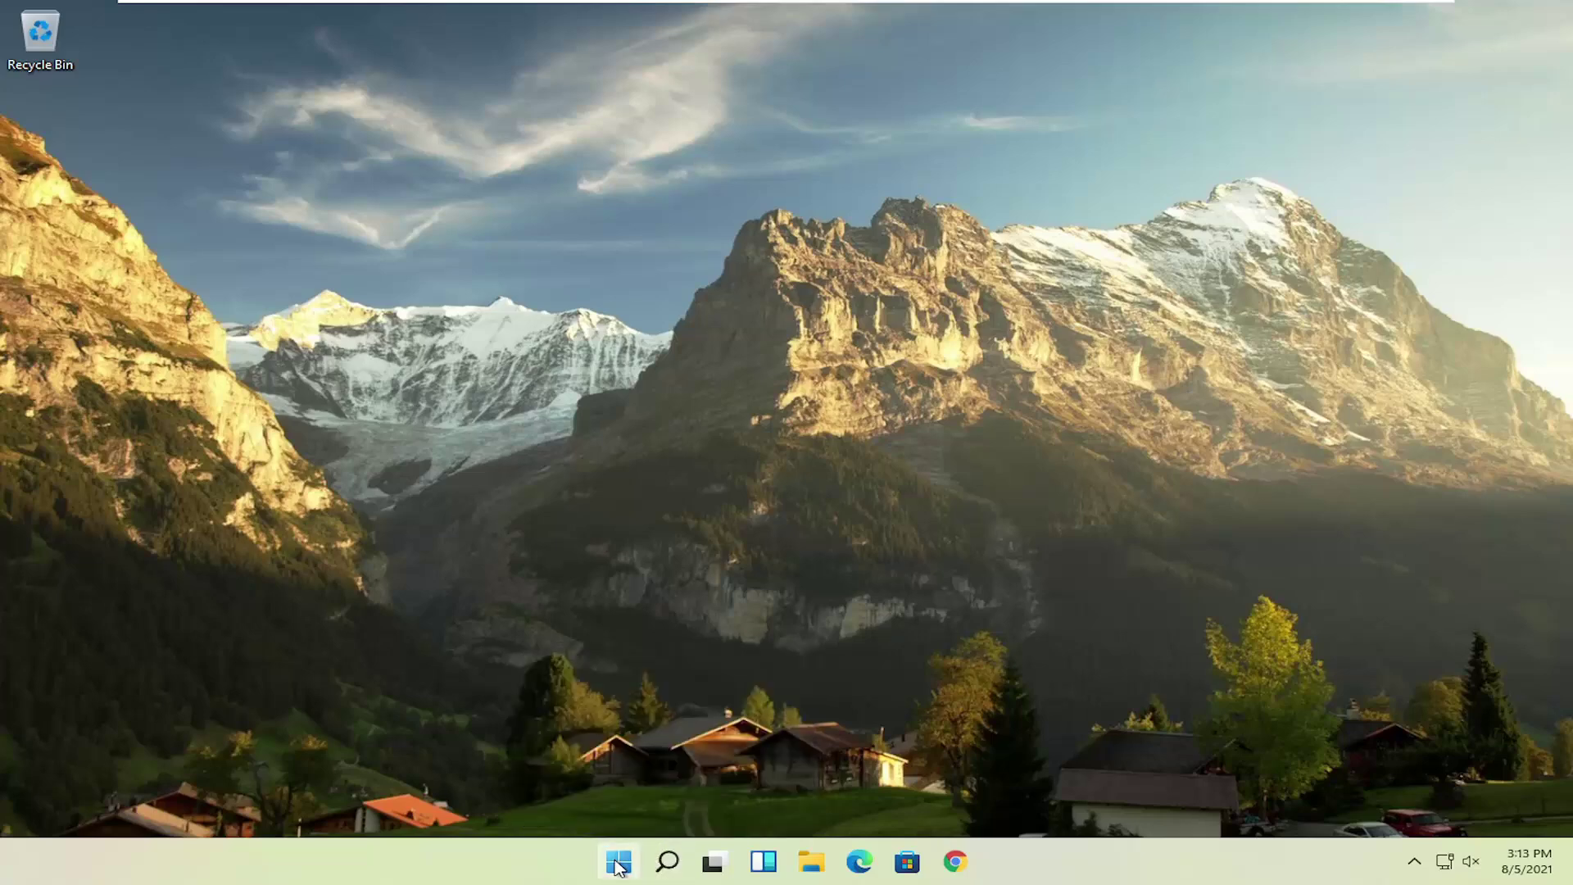
# Disable Microsoft OneDrive from launching at startup in Task Manager, then close it.
pyautogui.rightClick(619, 866)
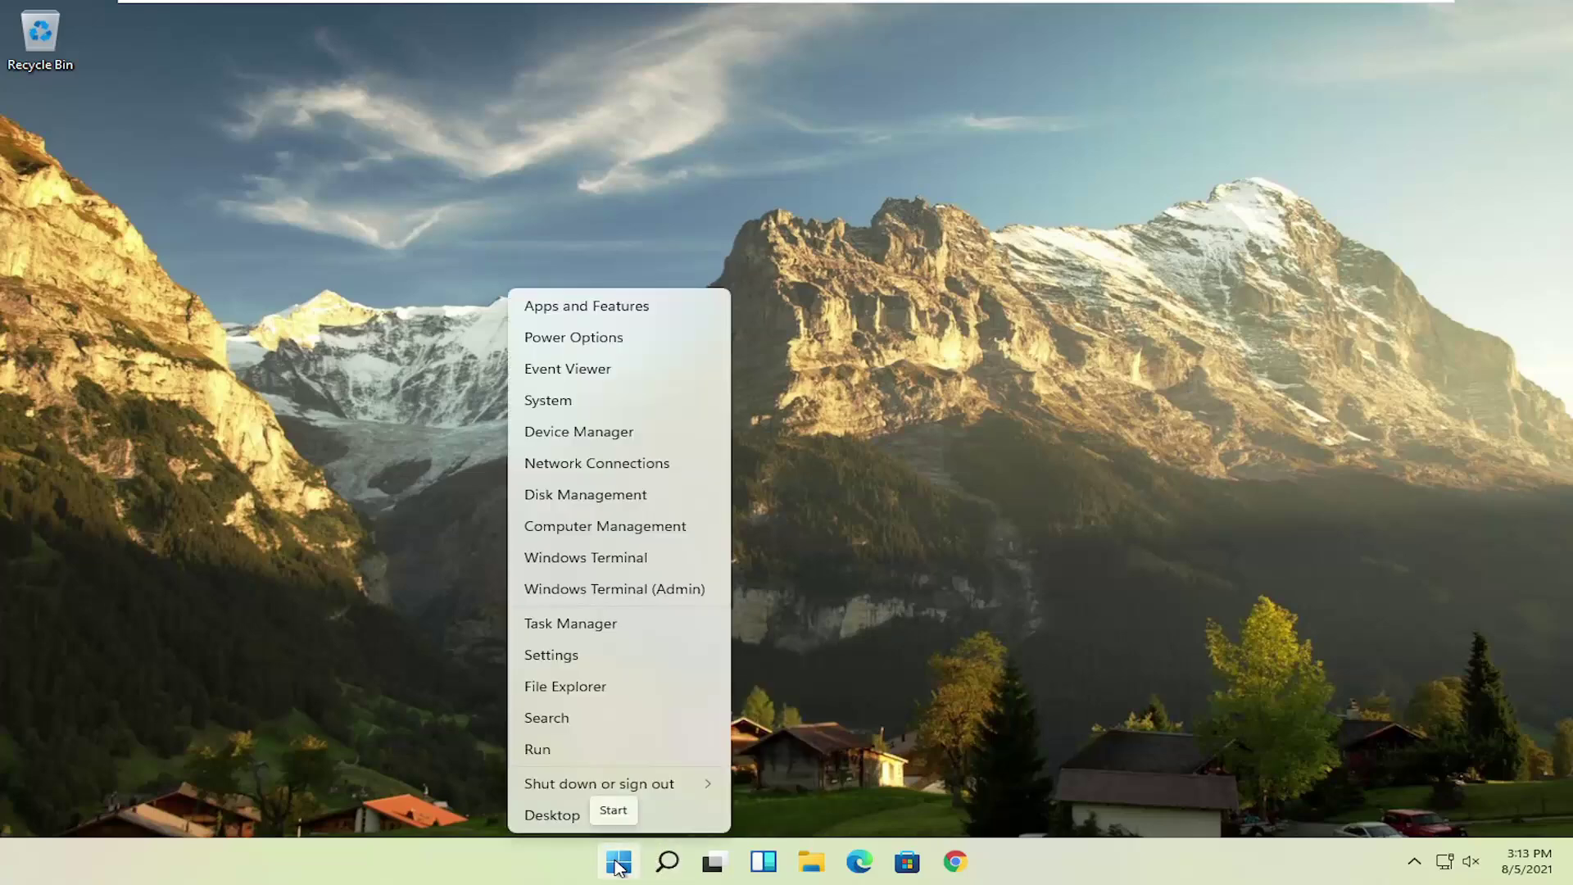
pyautogui.click(578, 625)
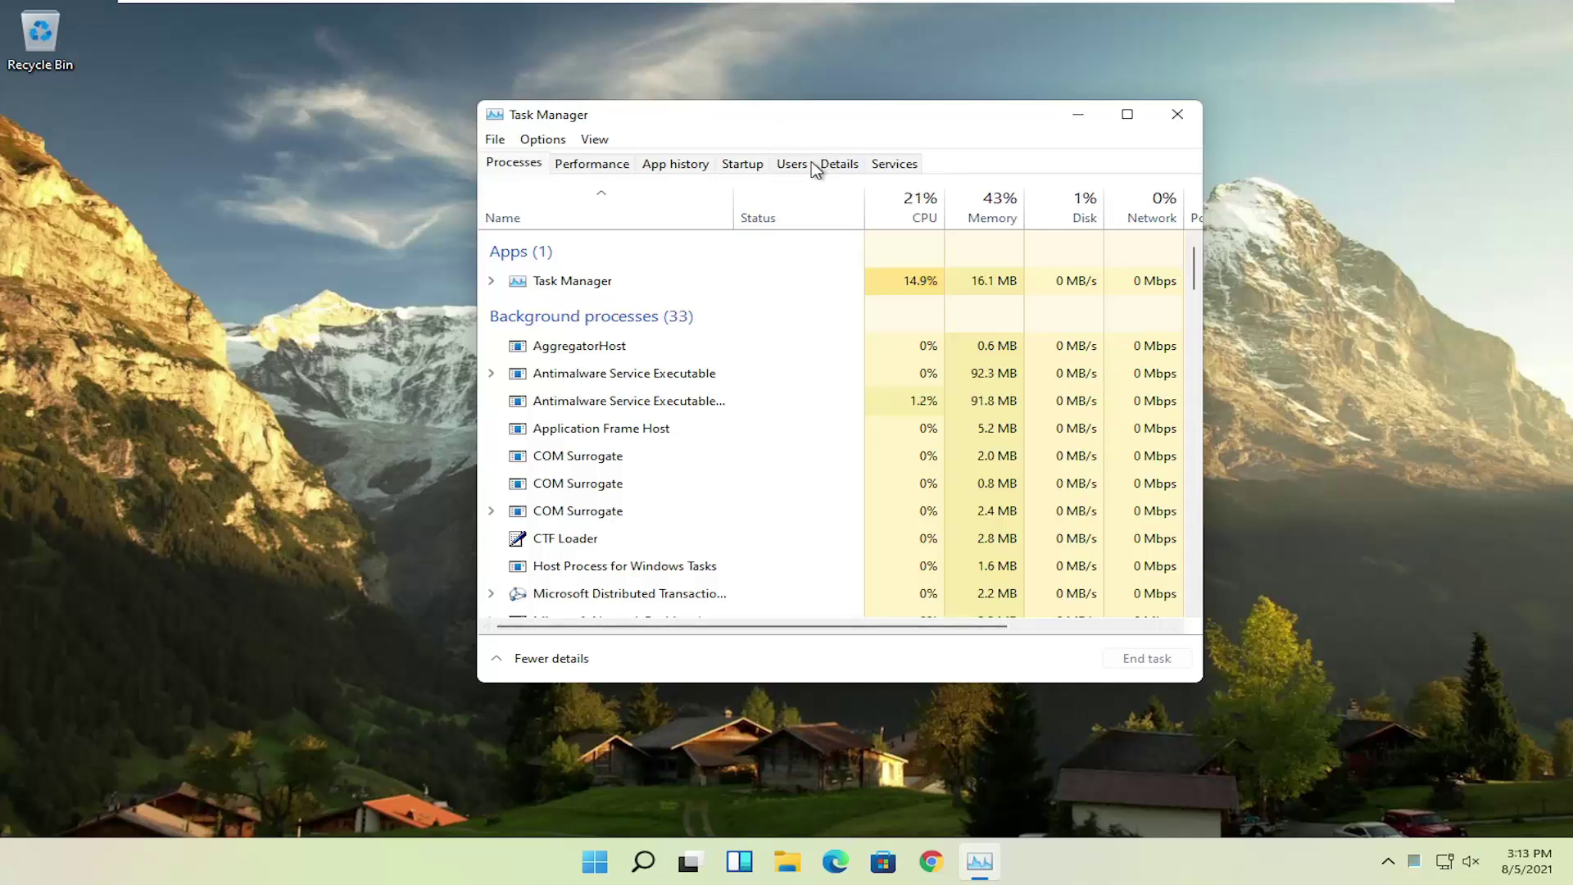
pyautogui.click(737, 166)
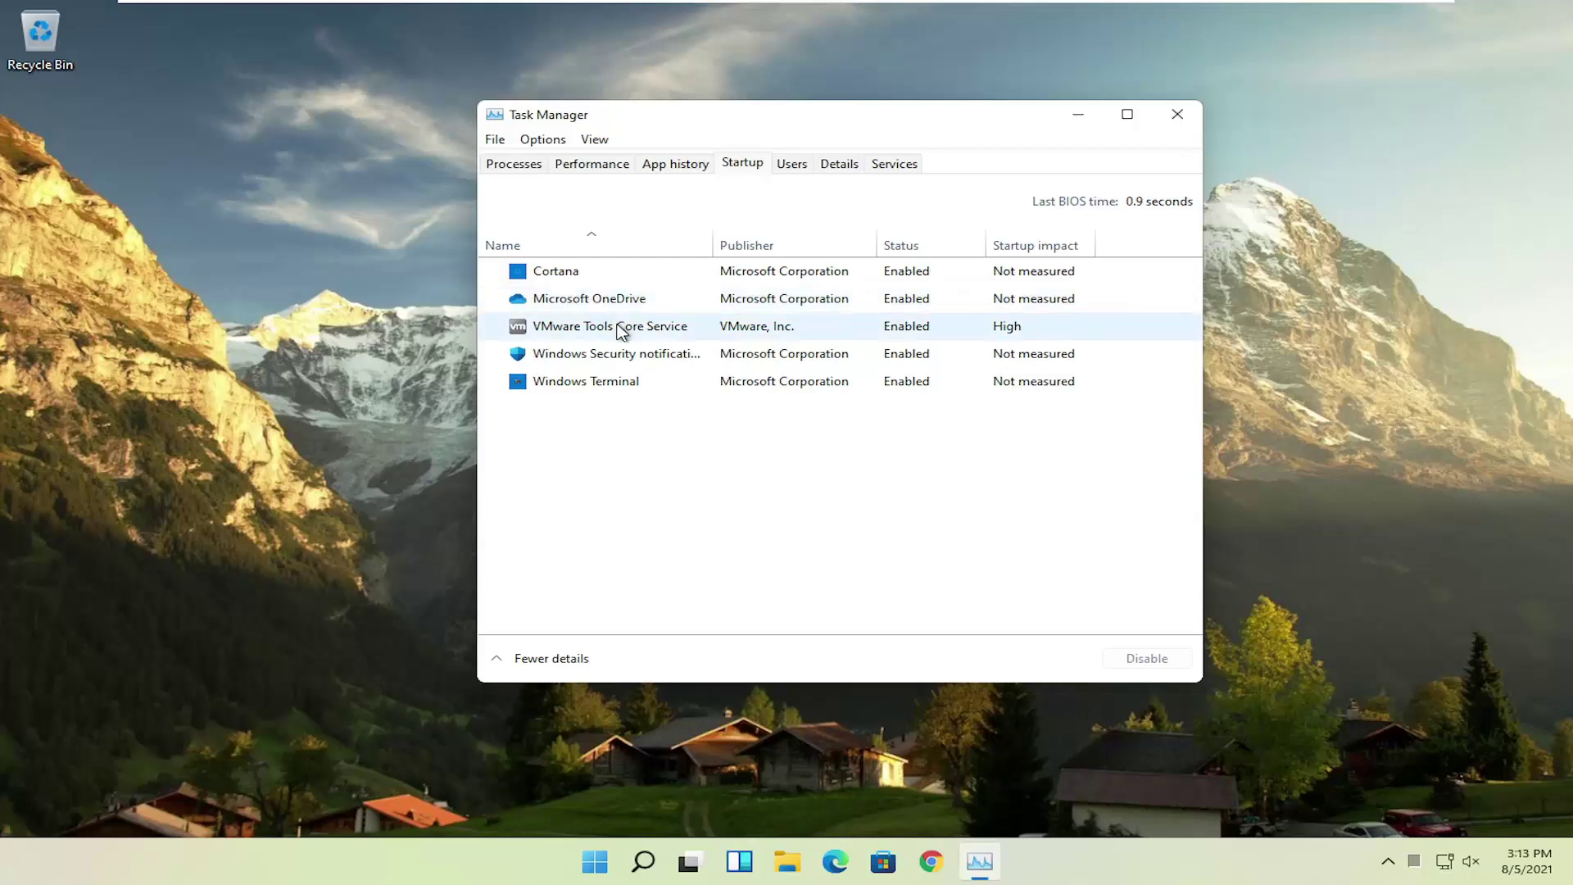
pyautogui.click(595, 306)
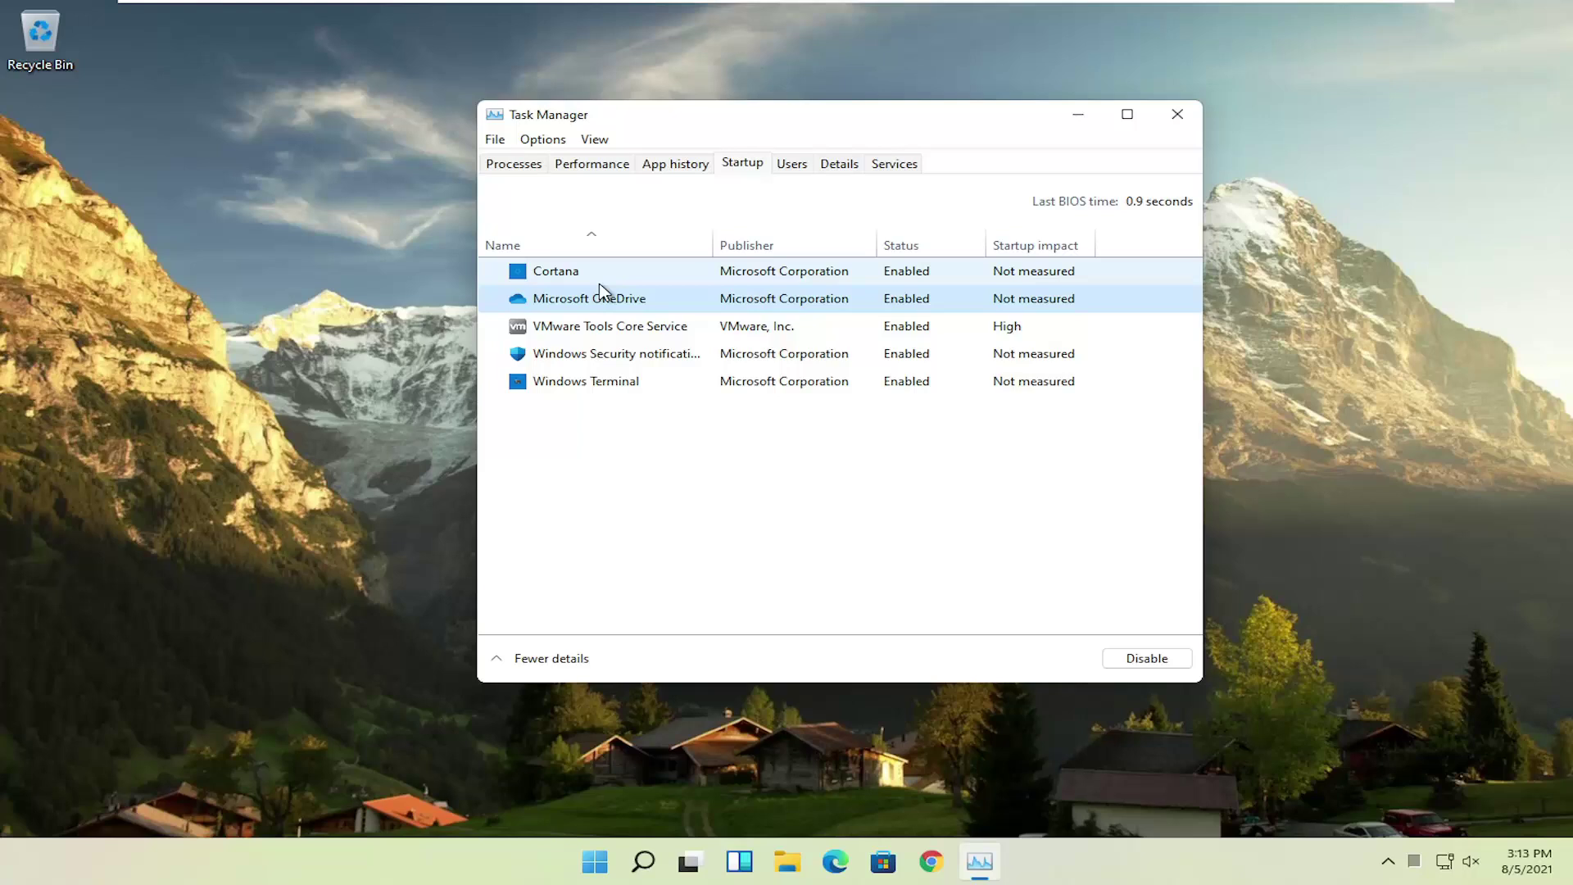
pyautogui.click(1118, 658)
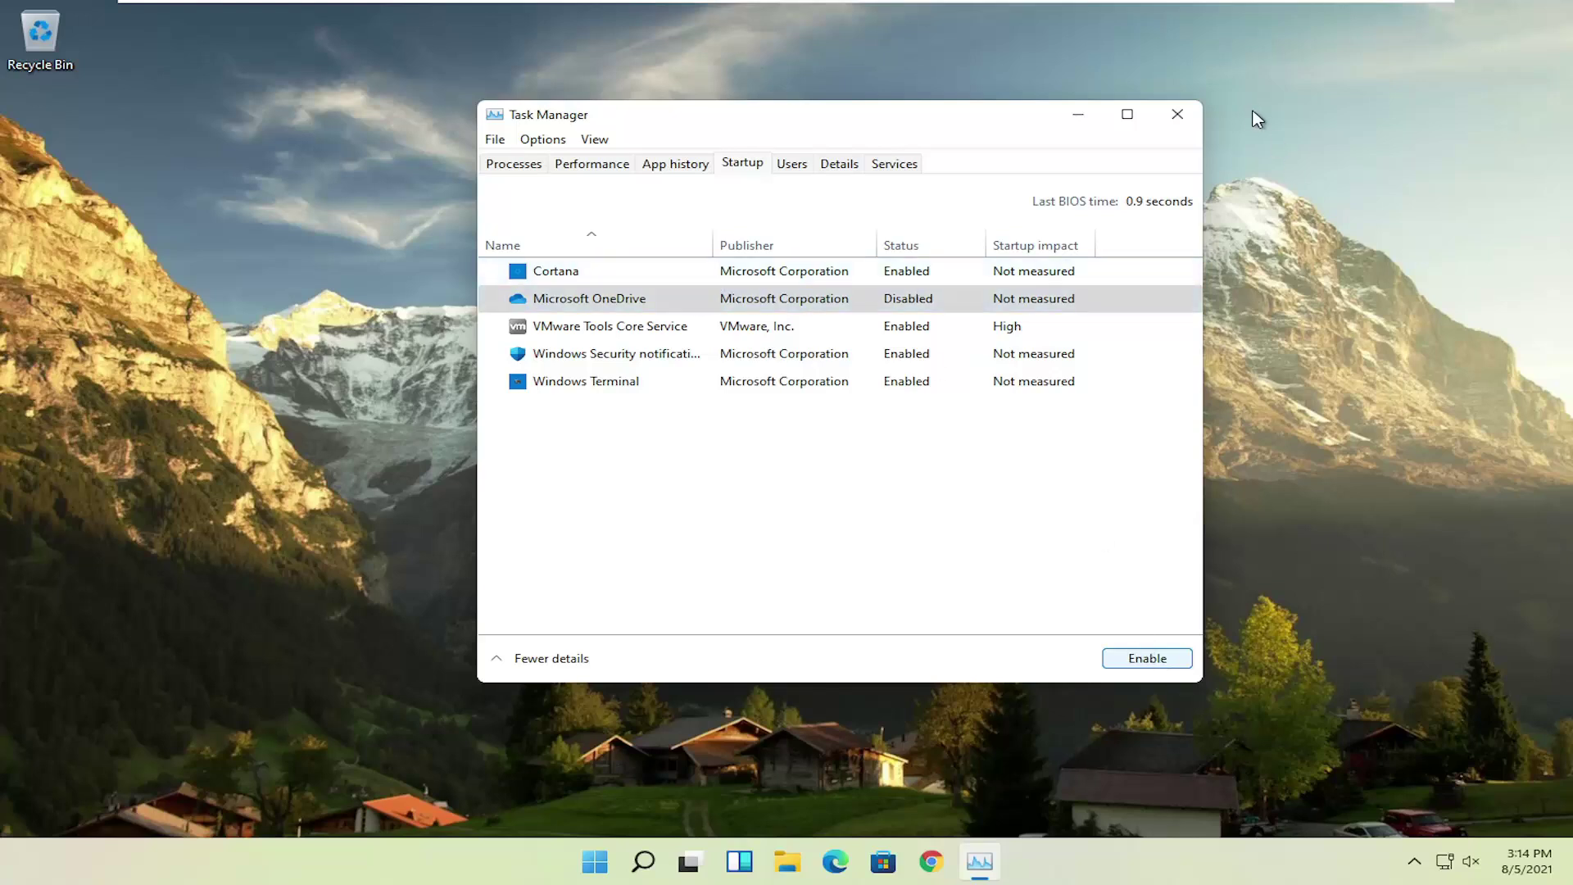
pyautogui.click(1175, 115)
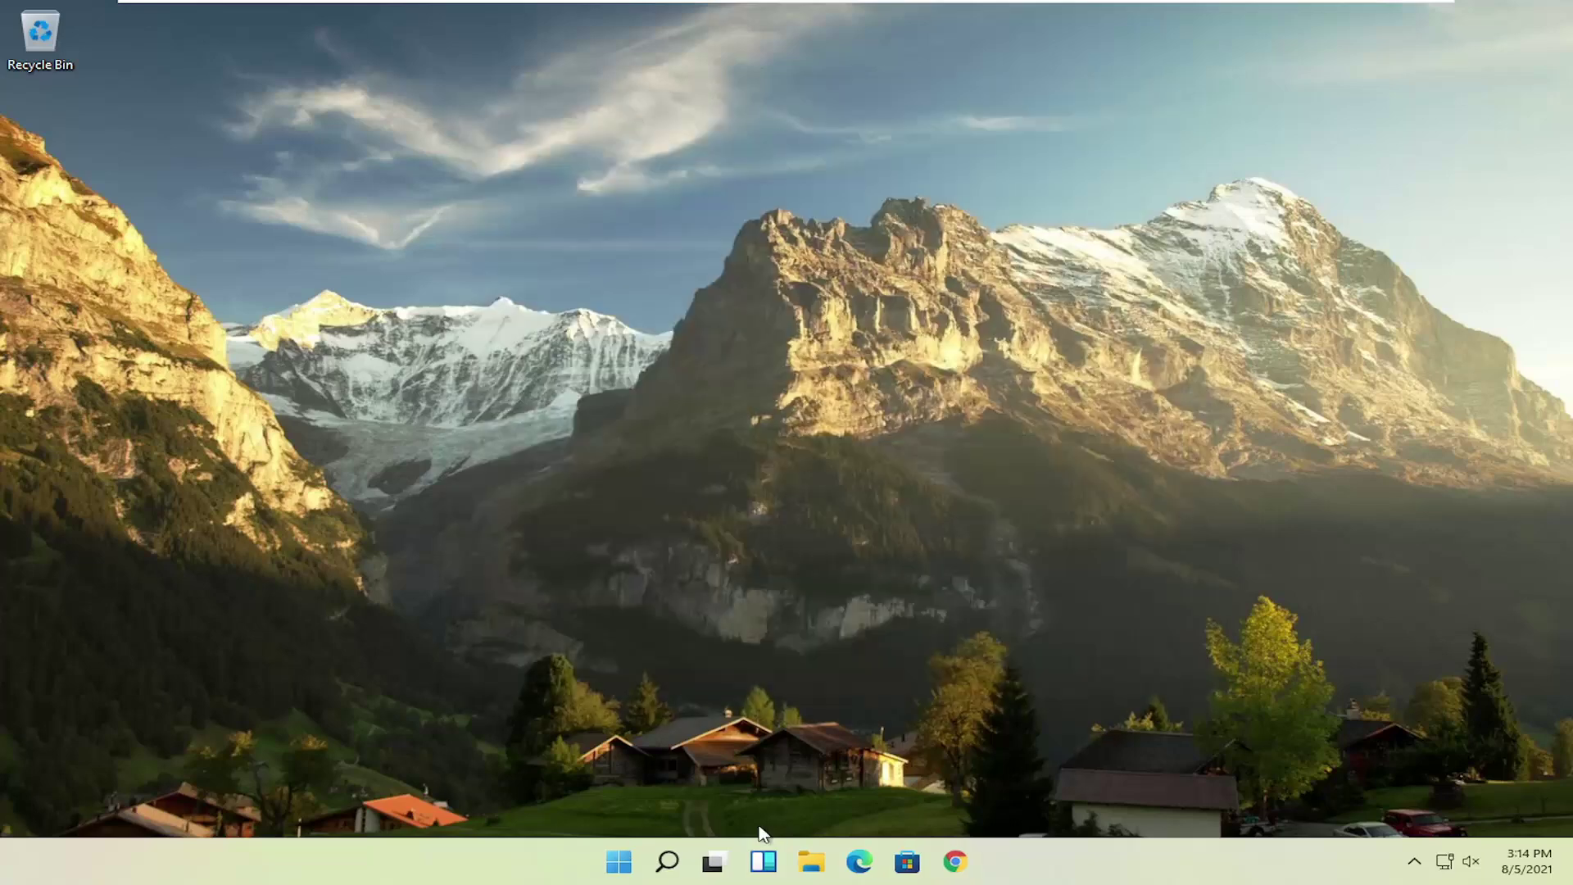
# Search for "apps", open the Apps & features settings and browse the installed apps.
pyautogui.click(665, 869)
pyautogui.write('apps')
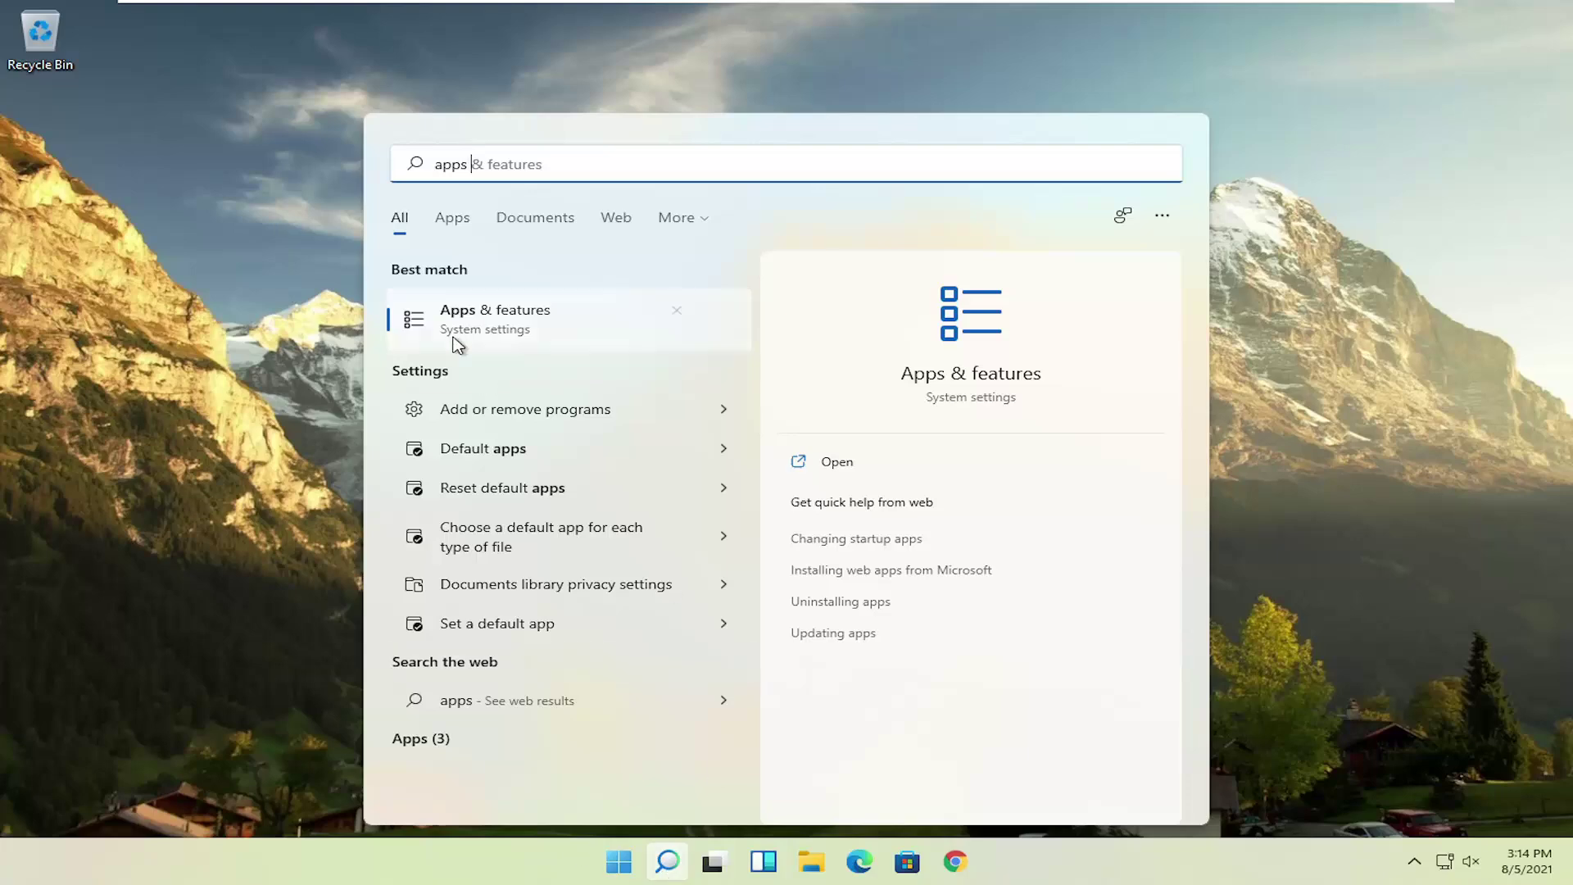
pyautogui.click(483, 318)
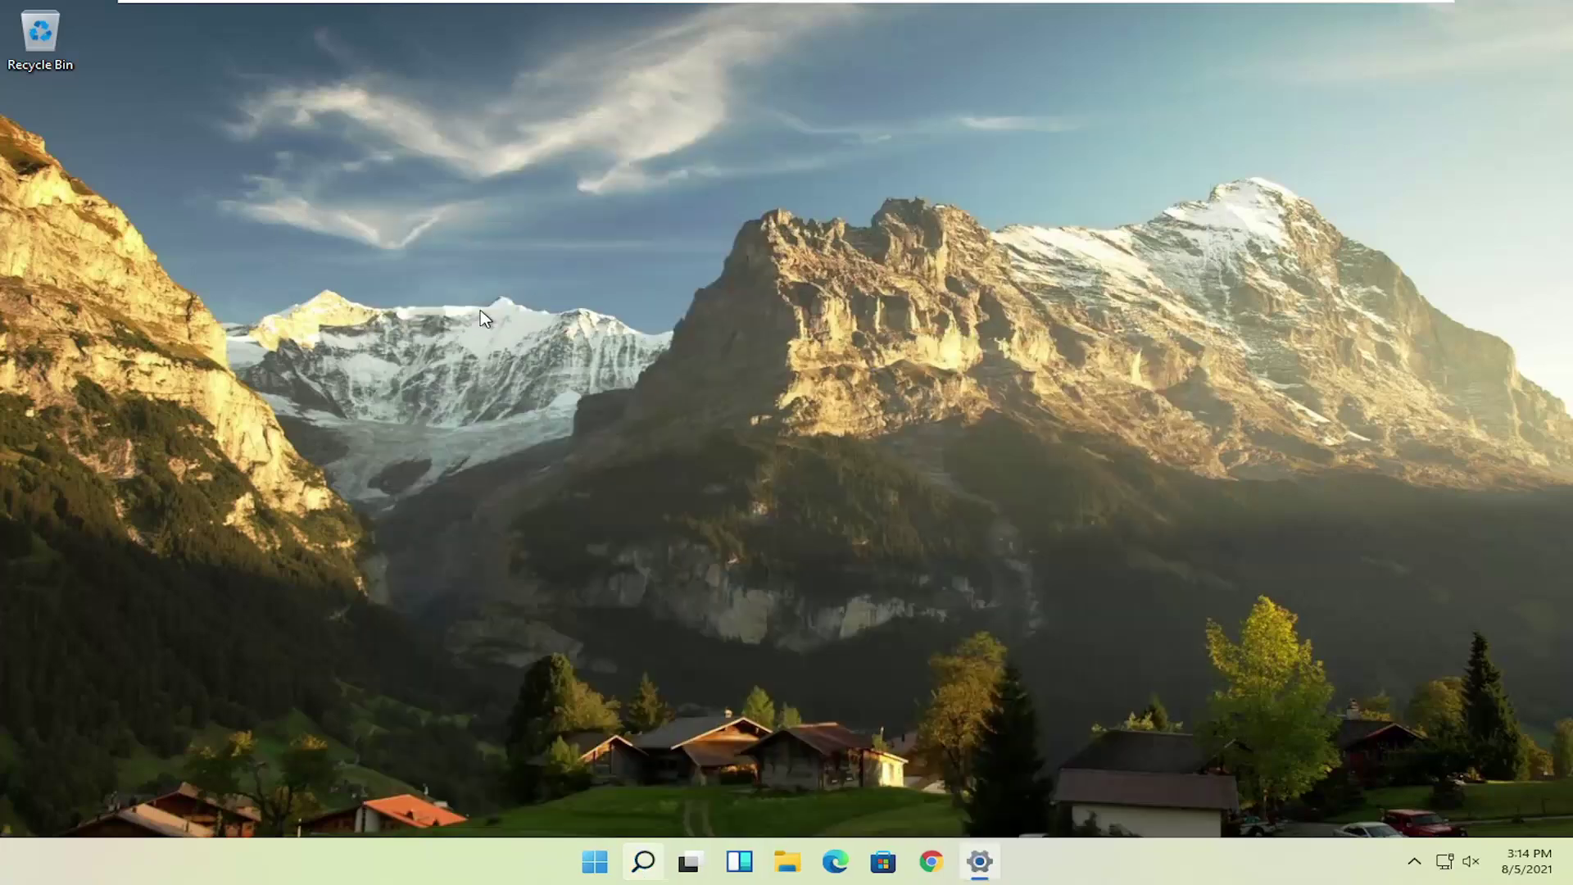
pyautogui.scroll(-5, 739, 406)
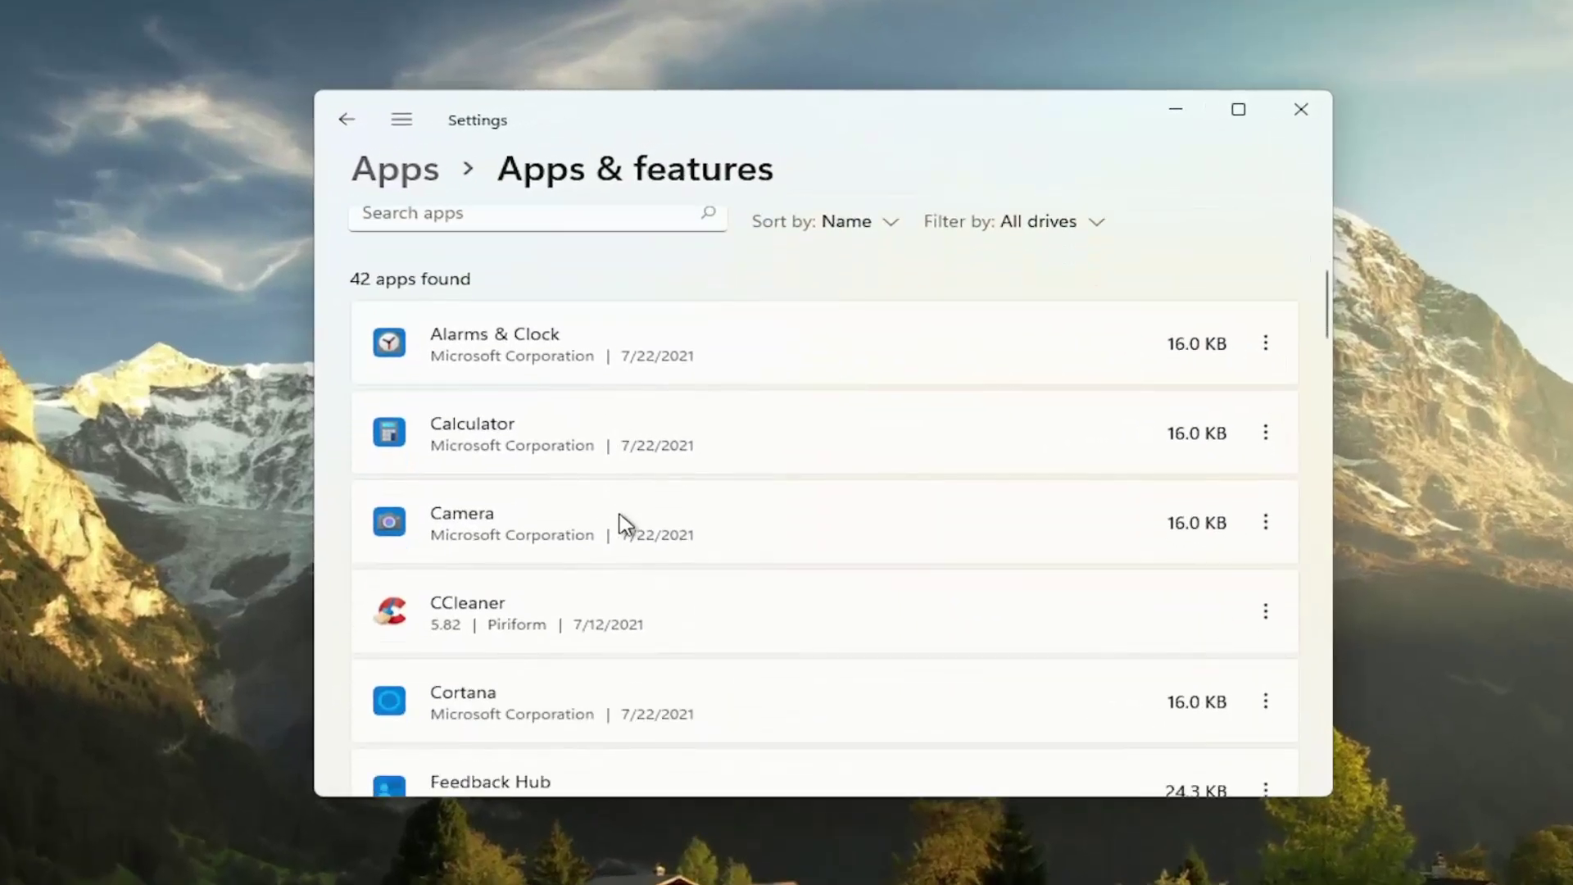
pyautogui.scroll(-2, 625, 524)
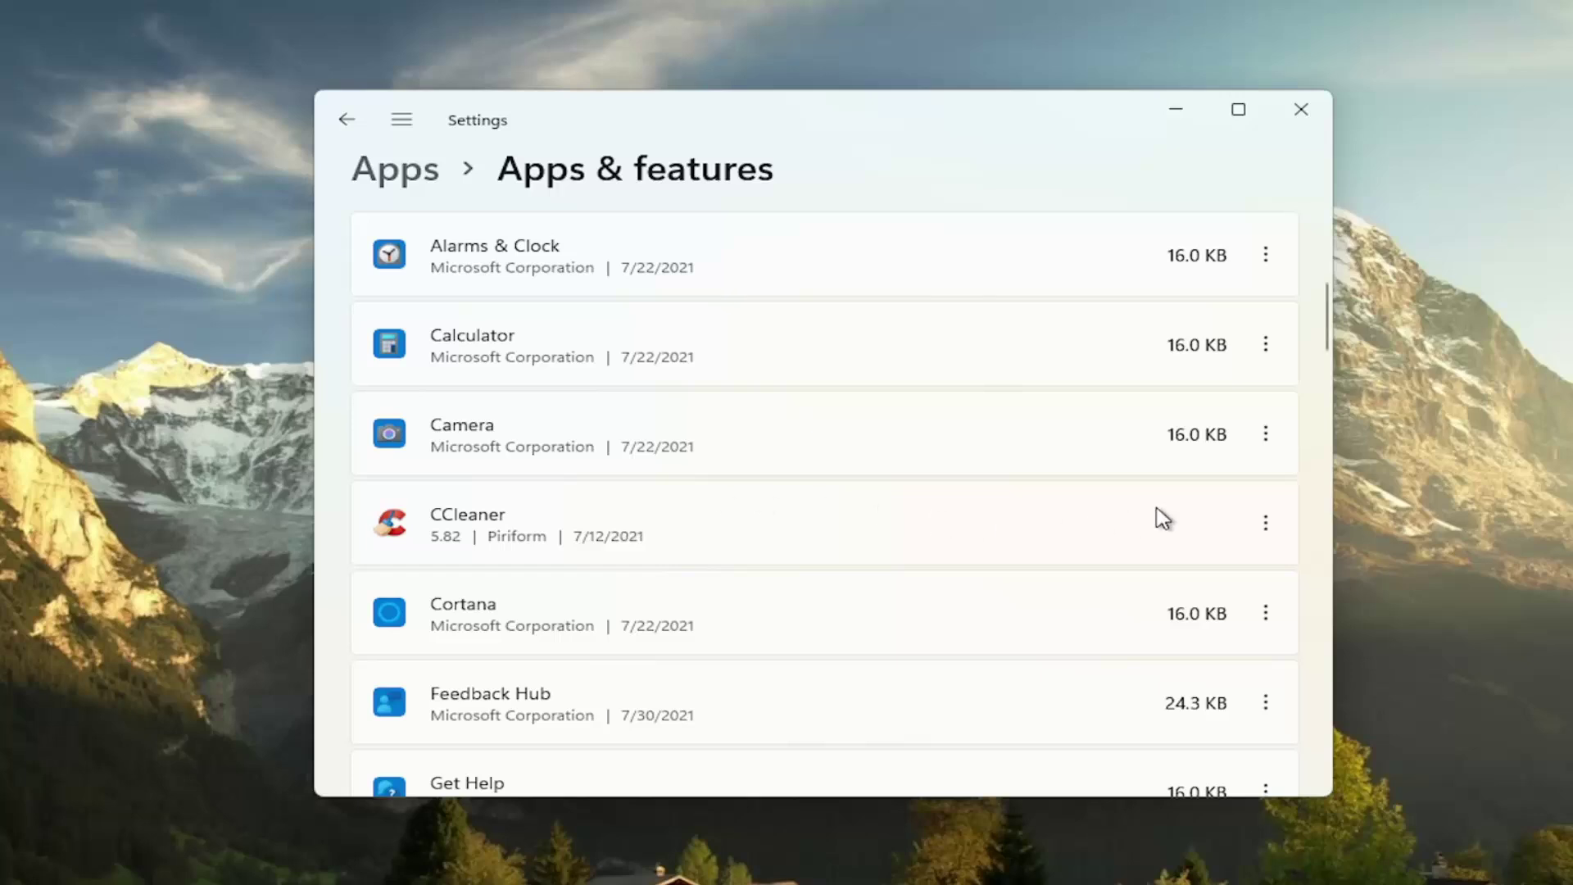
# Show the uninstall option for CCleaner, dismiss it without uninstalling, and close Settings.
pyautogui.click(1274, 520)
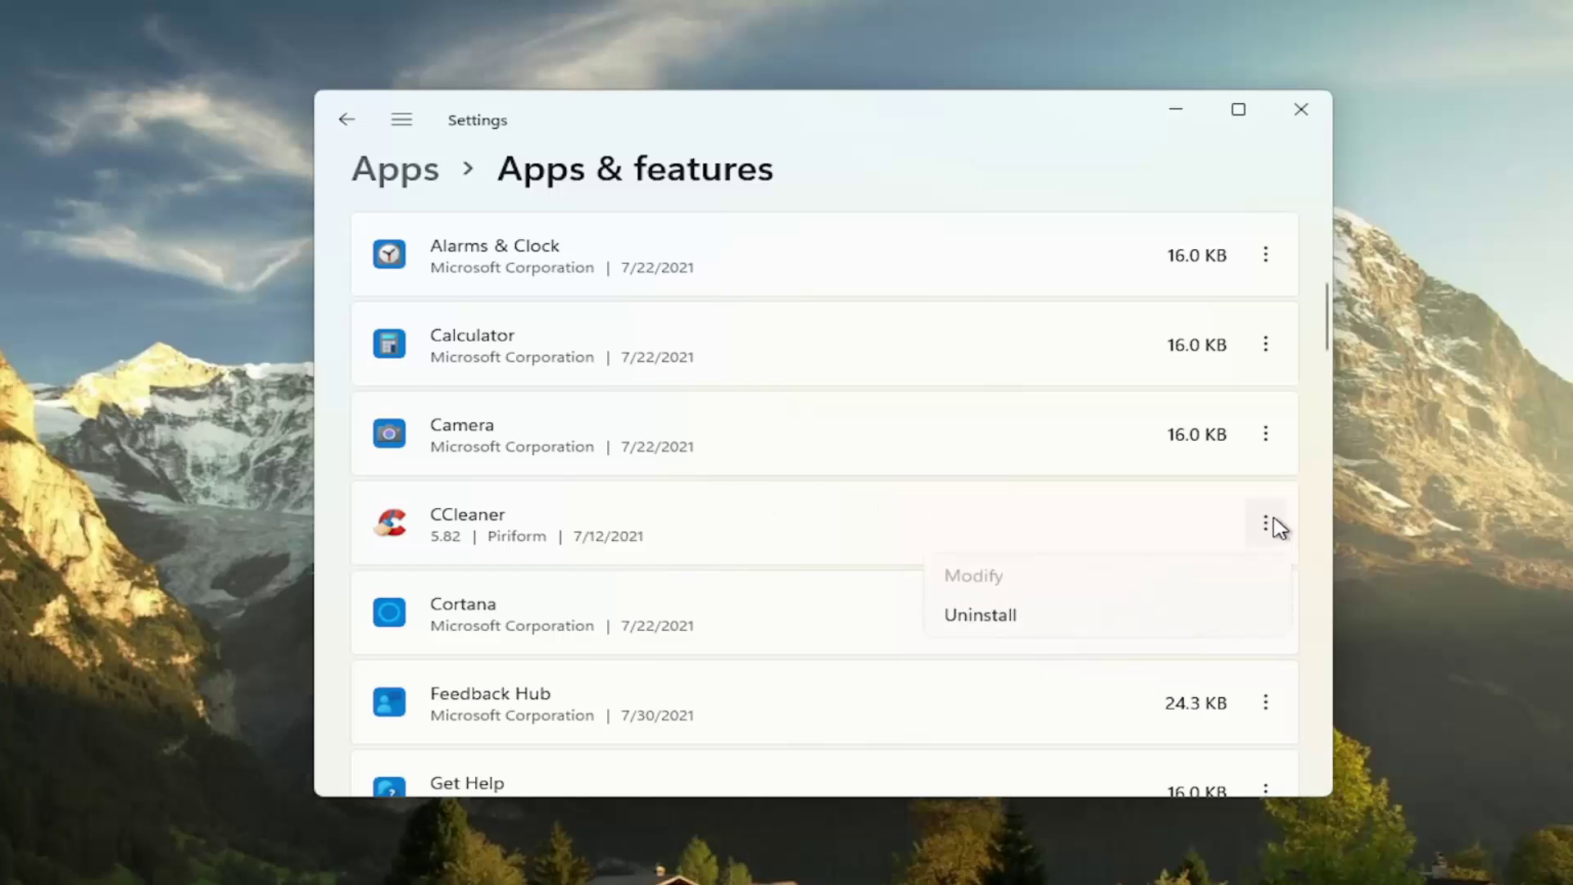
pyautogui.click(1003, 131)
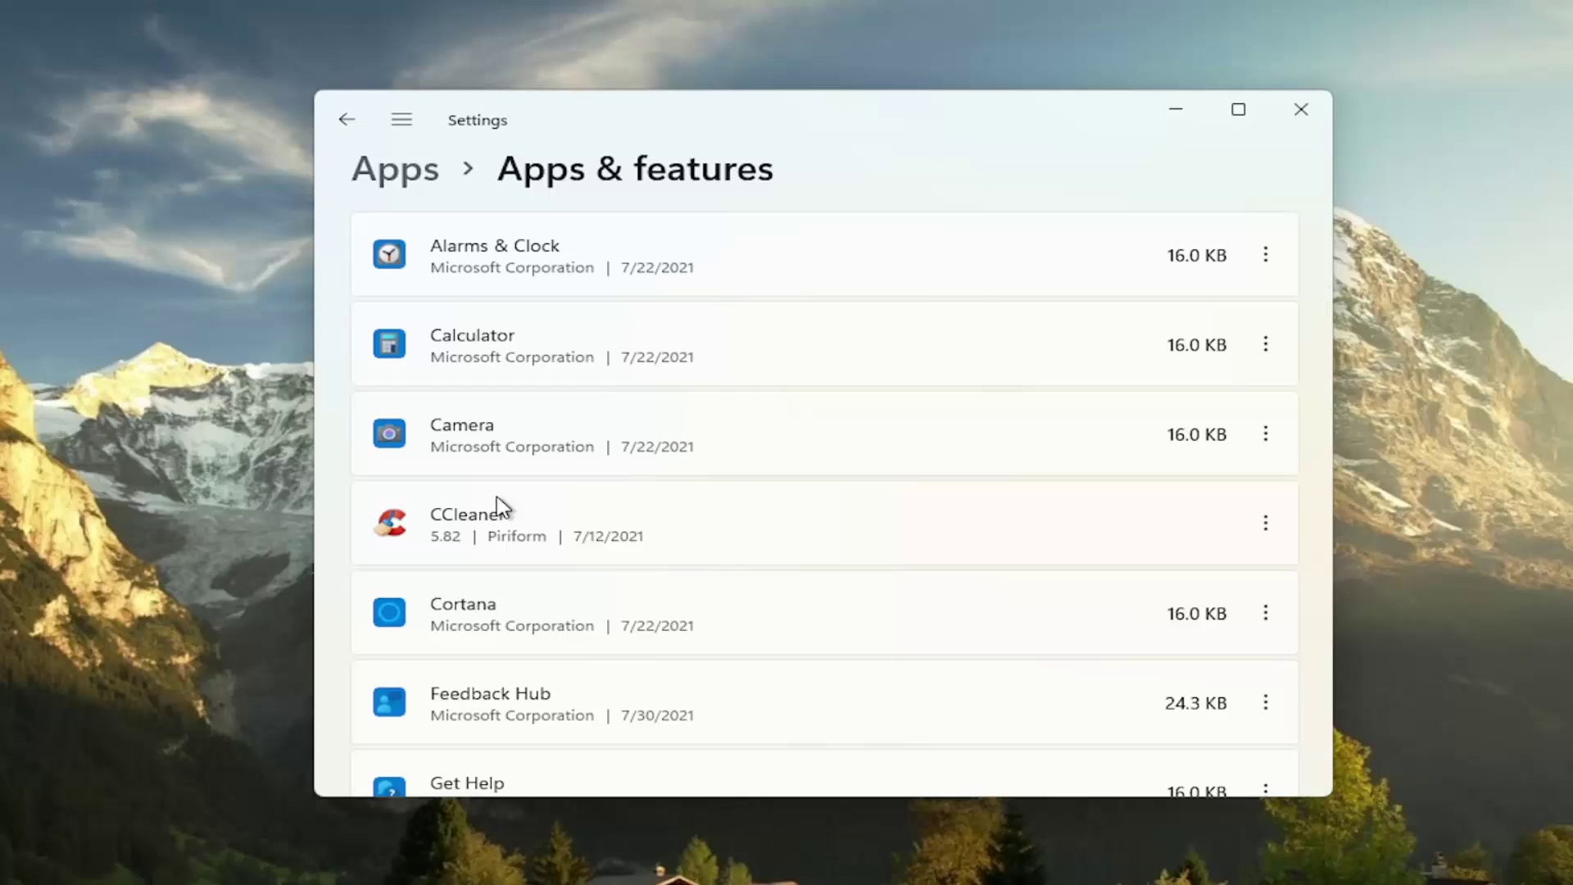
pyautogui.click(1305, 104)
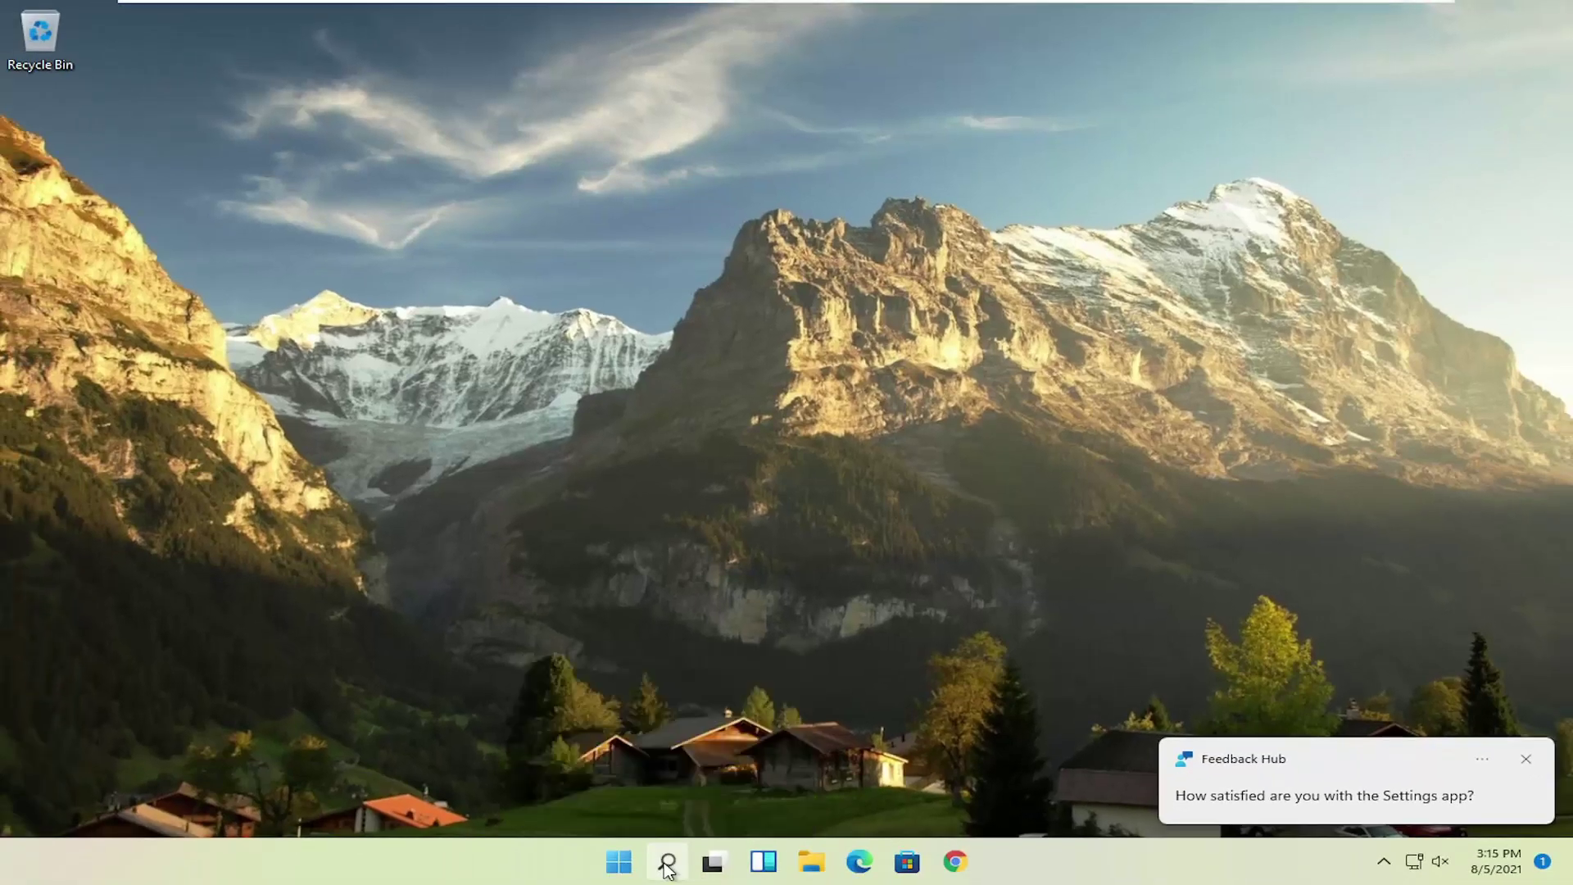
# Search for "adjust", open the Windows appearance and performance settings, and apply Adjust for best performance.
pyautogui.click(662, 873)
pyautogui.write('adjust')
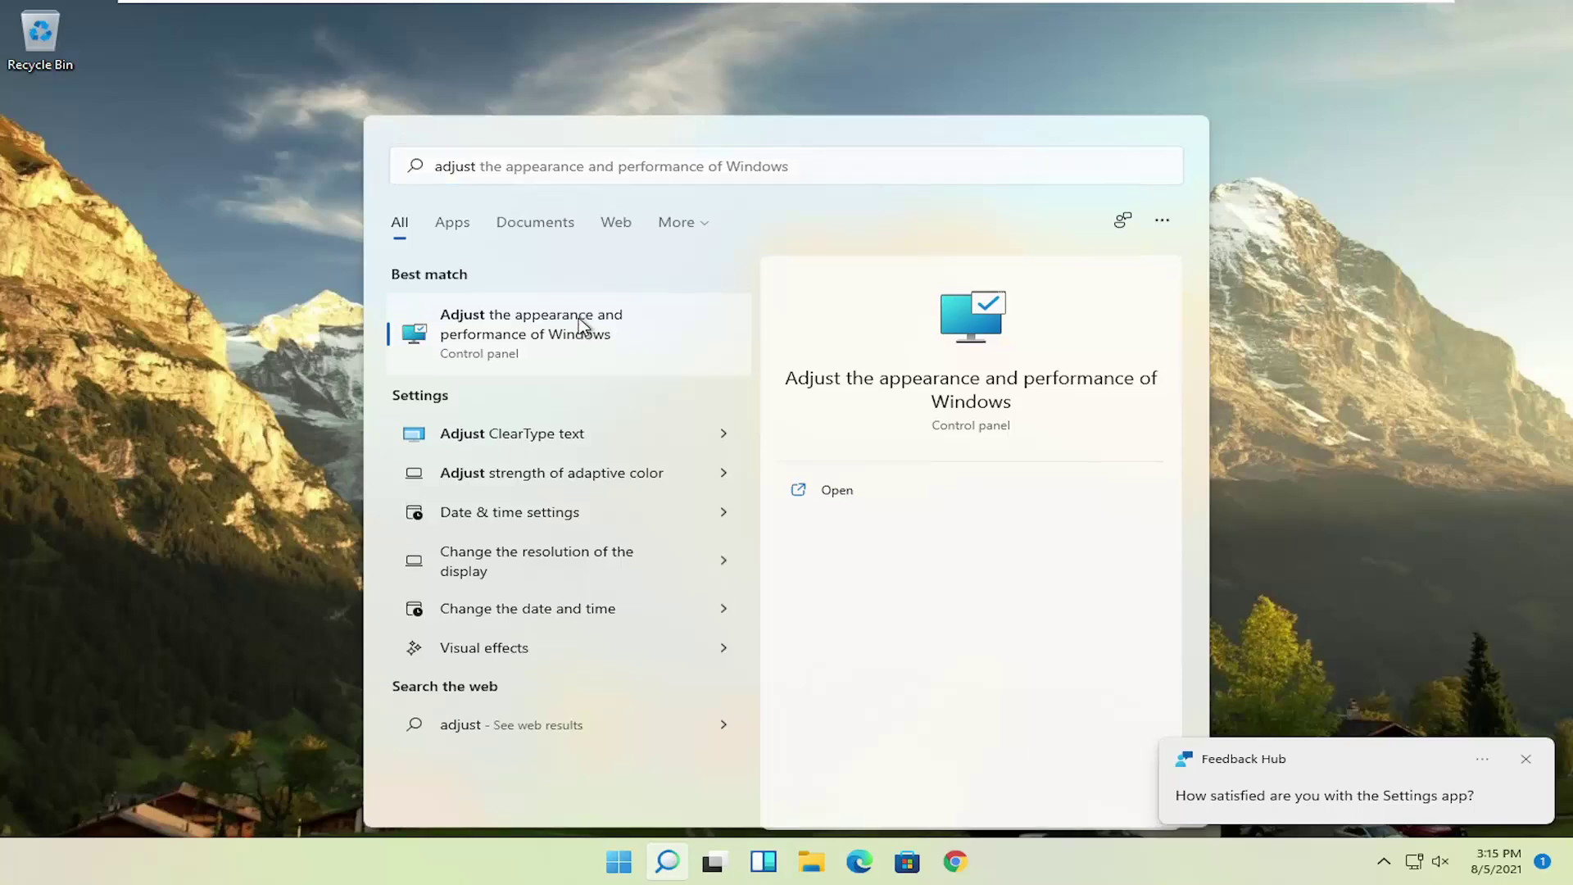
pyautogui.click(579, 325)
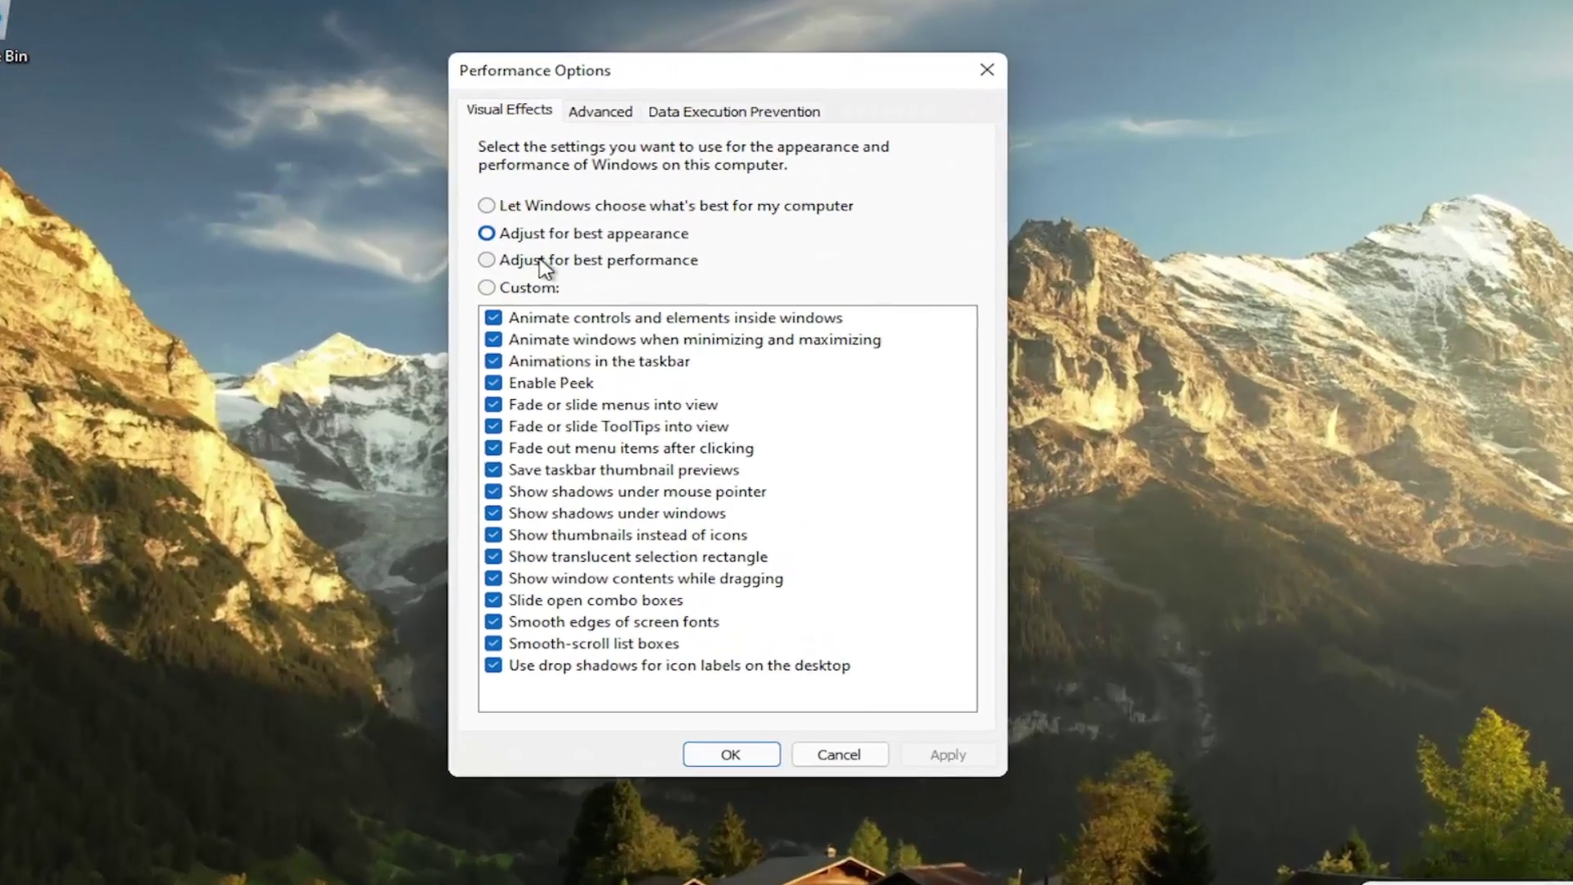
pyautogui.click(173, 247)
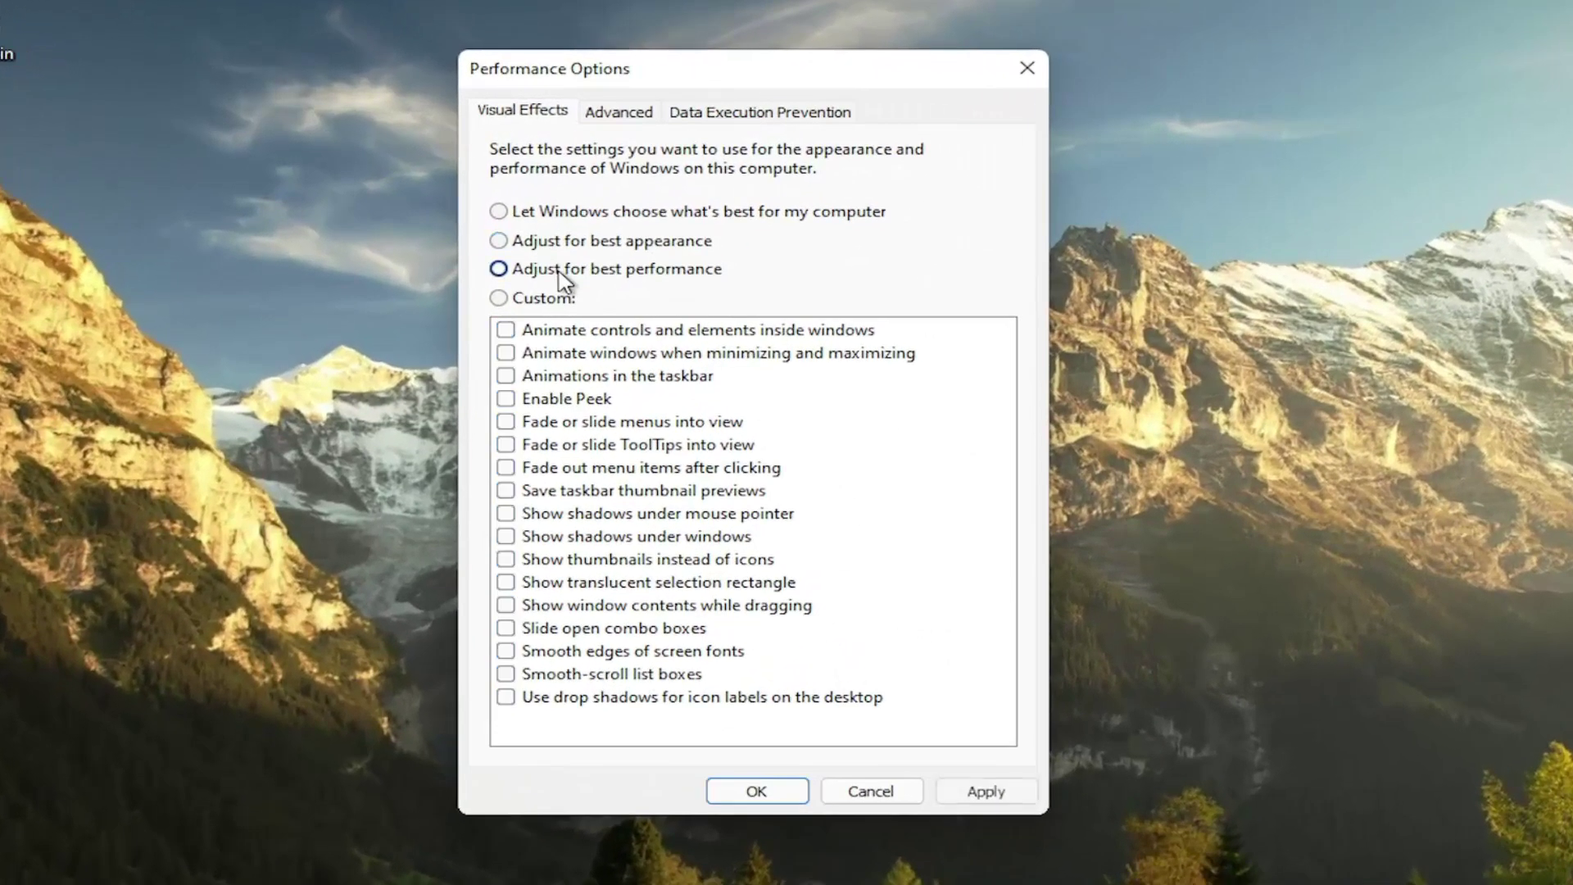
pyautogui.click(1004, 791)
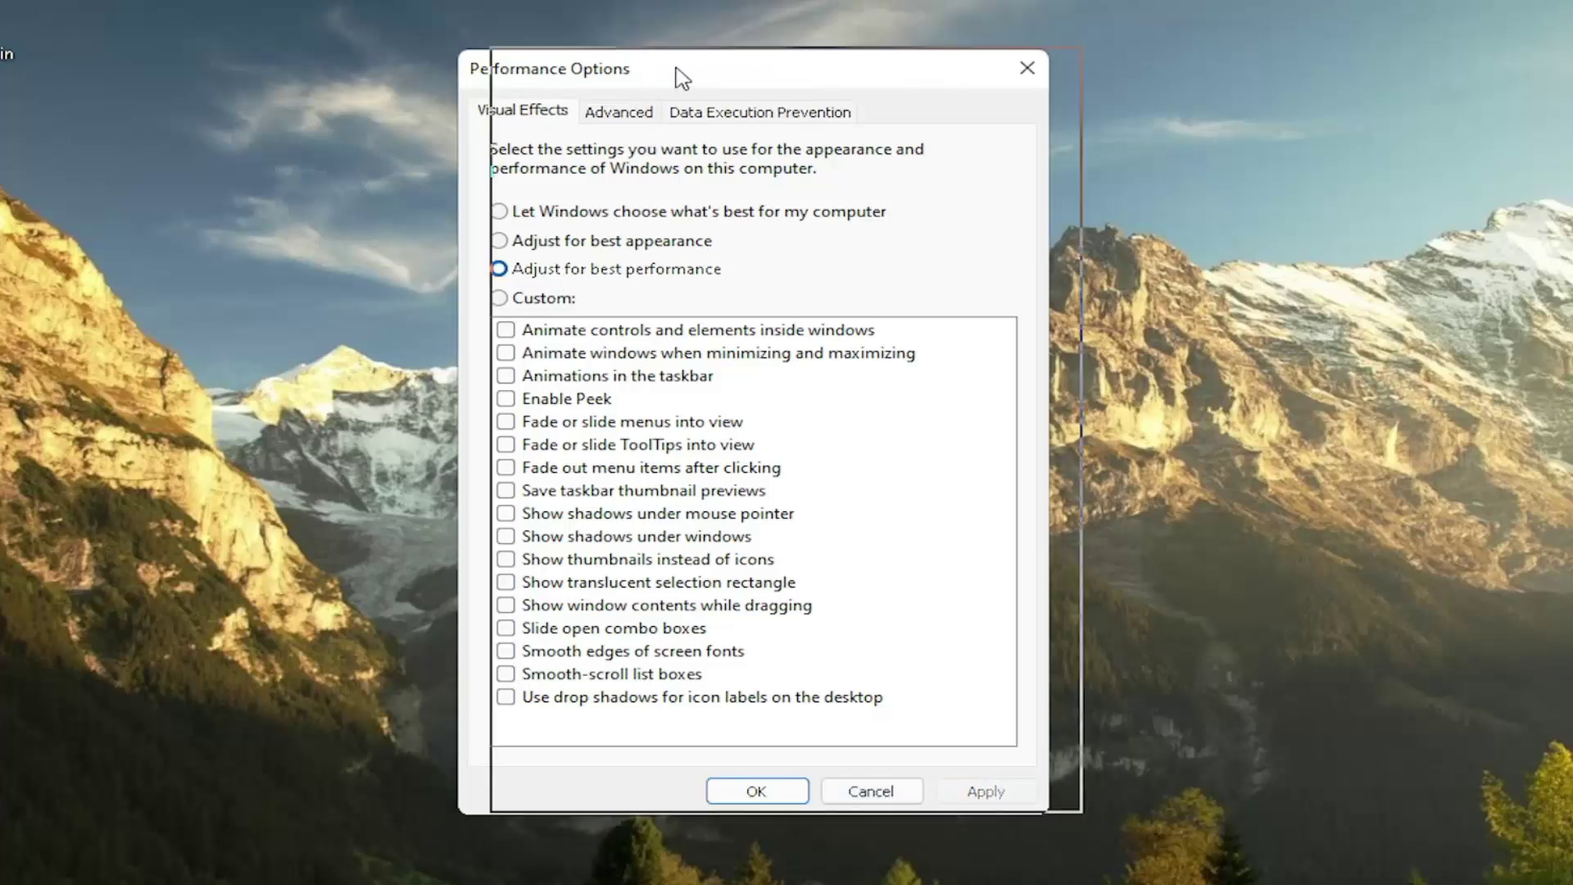
# Test the reduced visual effects by moving the Performance Options window and briefly opening and closing Calendar.
pyautogui.moveTo(650, 74); pyautogui.dragTo(734, 71)
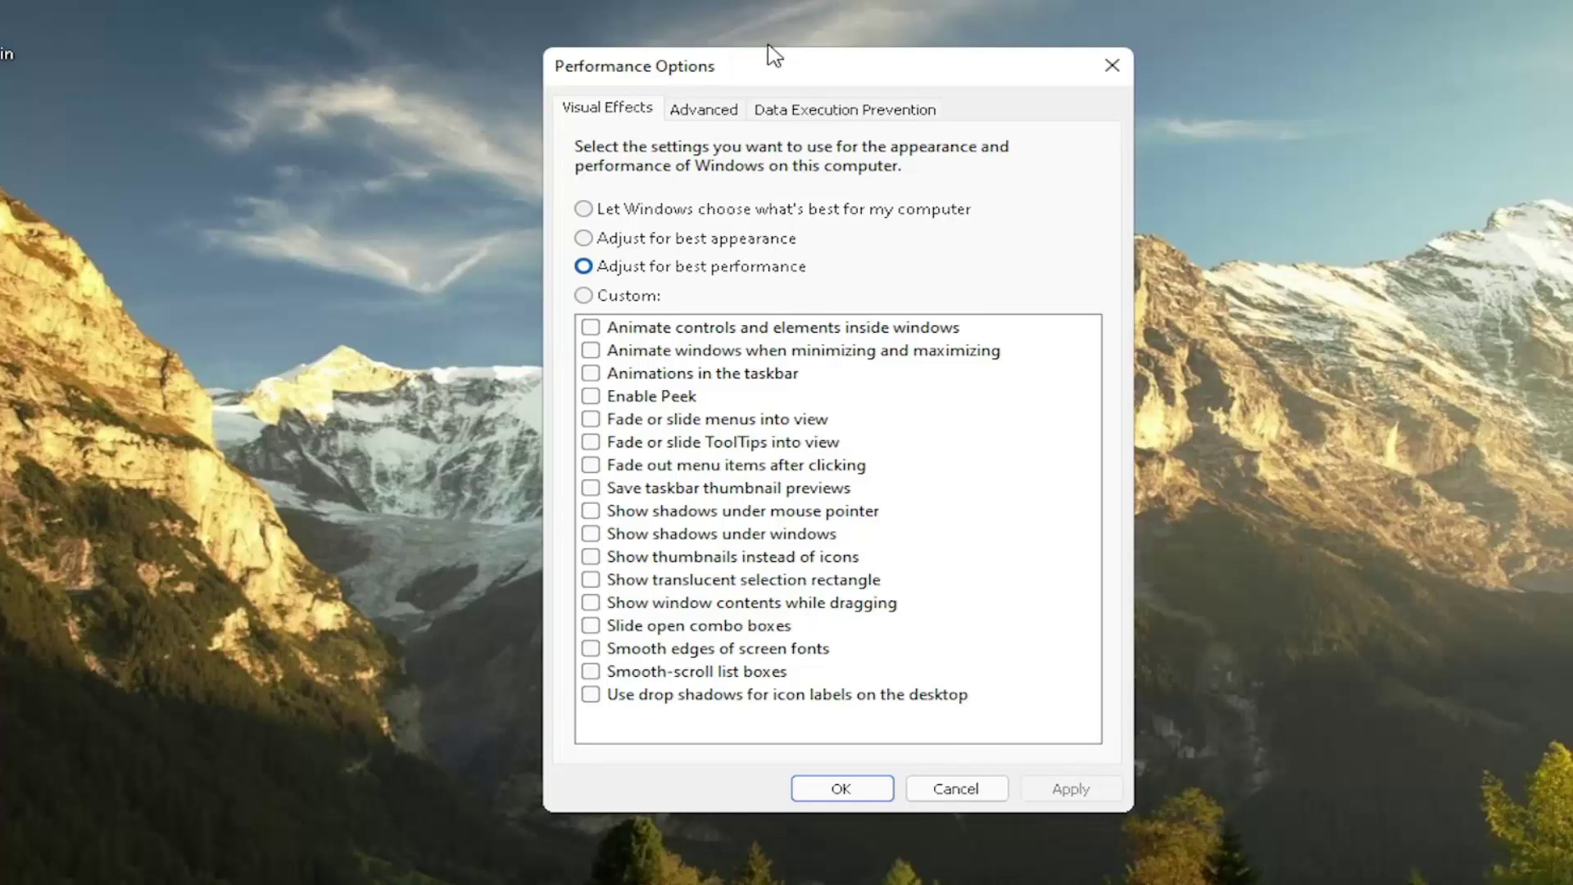
pyautogui.moveTo(826, 80); pyautogui.dragTo(865, 90)
pyautogui.press('super')
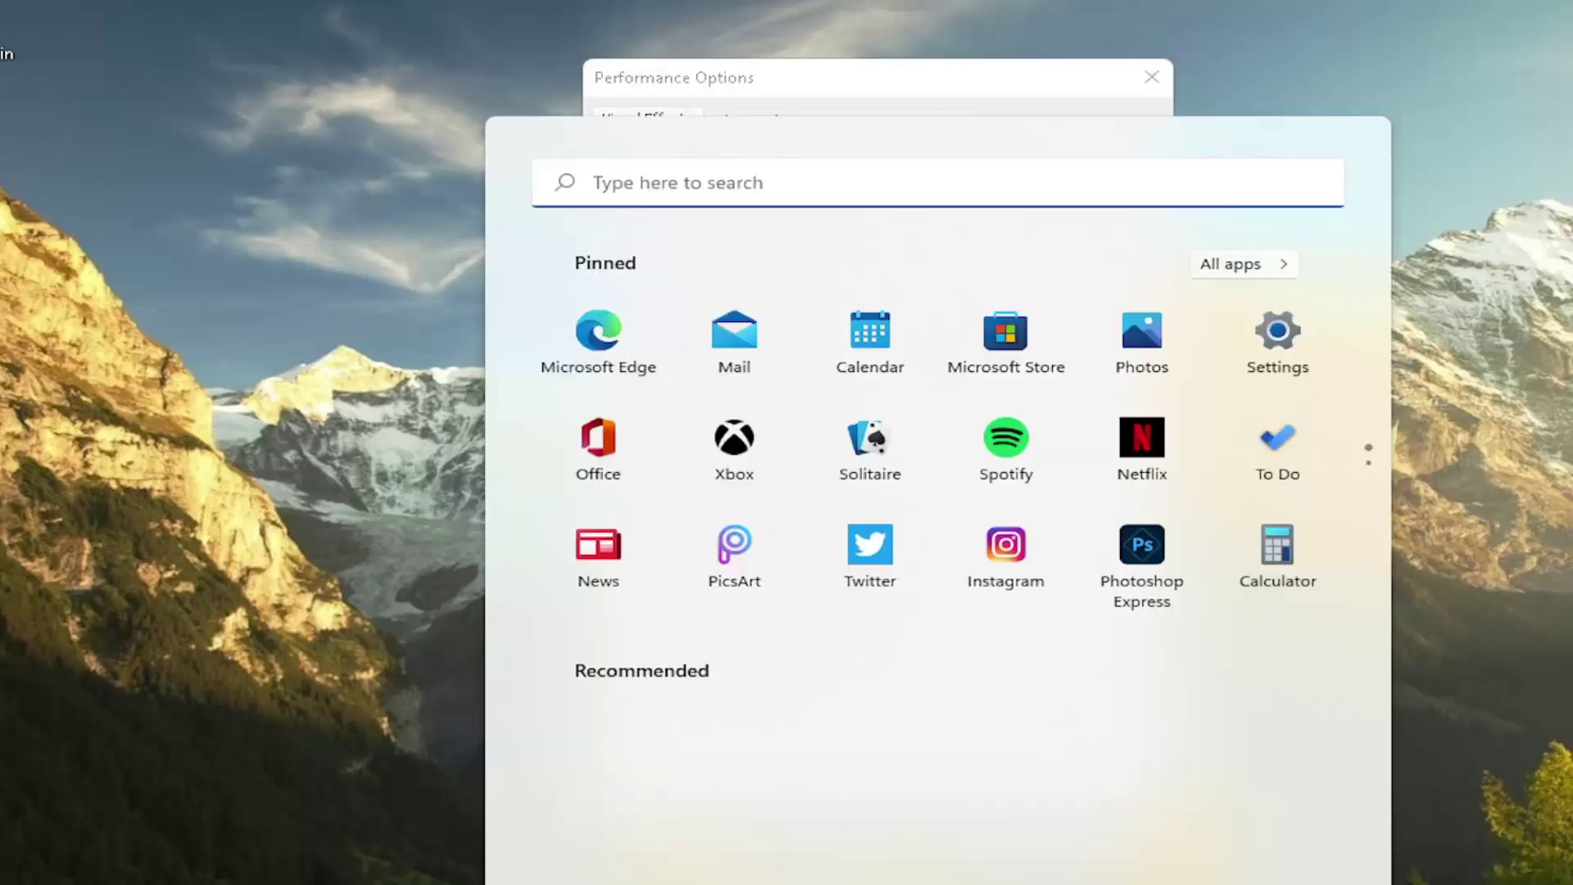
pyautogui.click(875, 349)
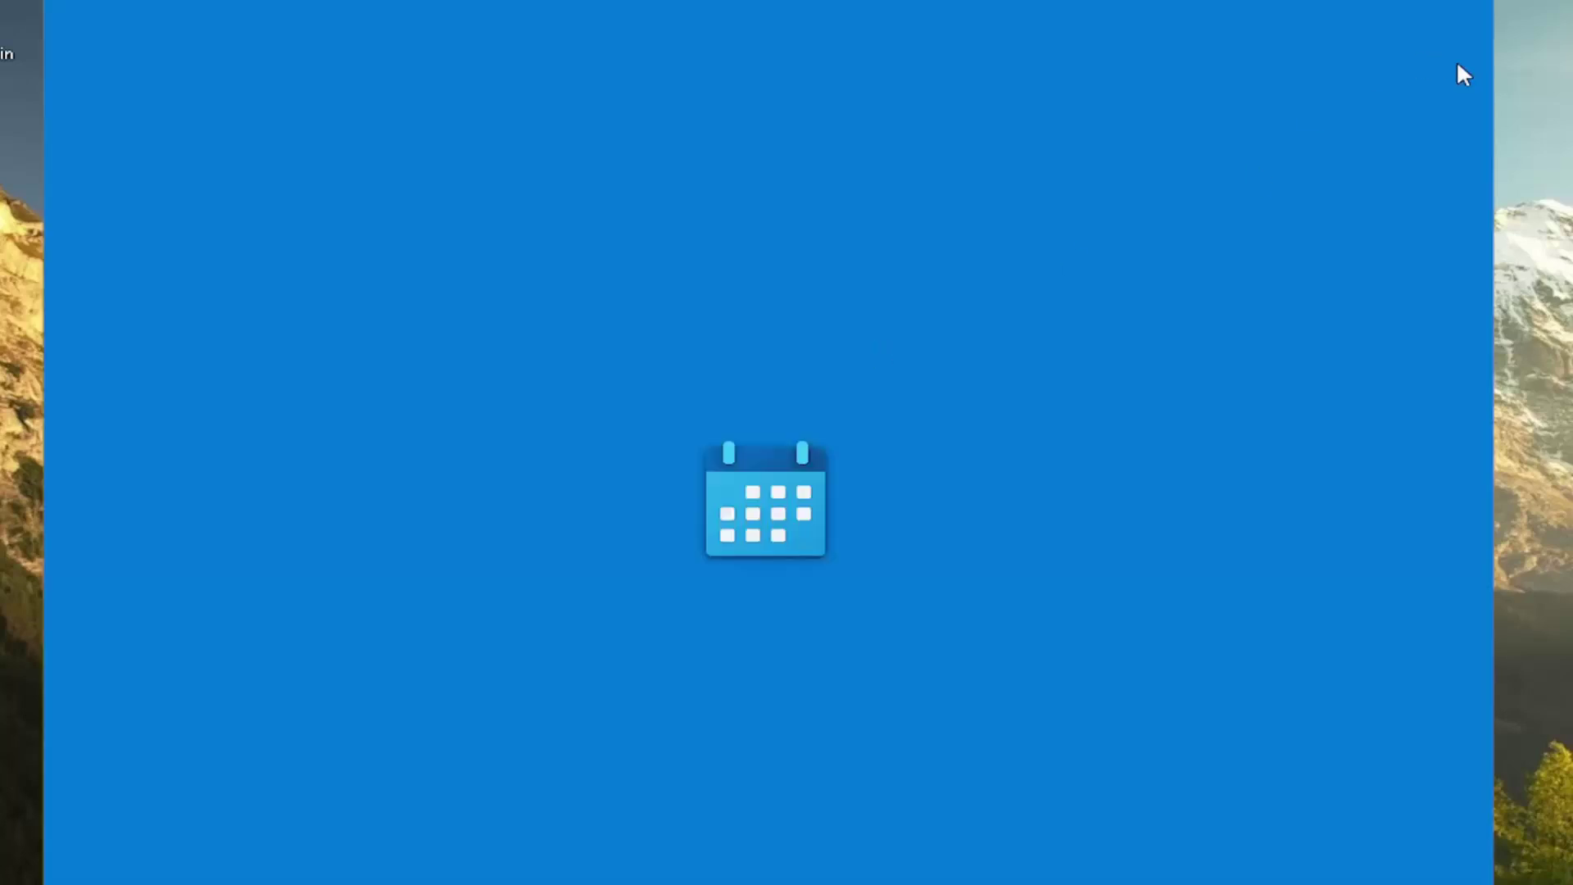
pyautogui.click(1470, 10)
pyautogui.click(635, 568)
pyautogui.click(635, 568)
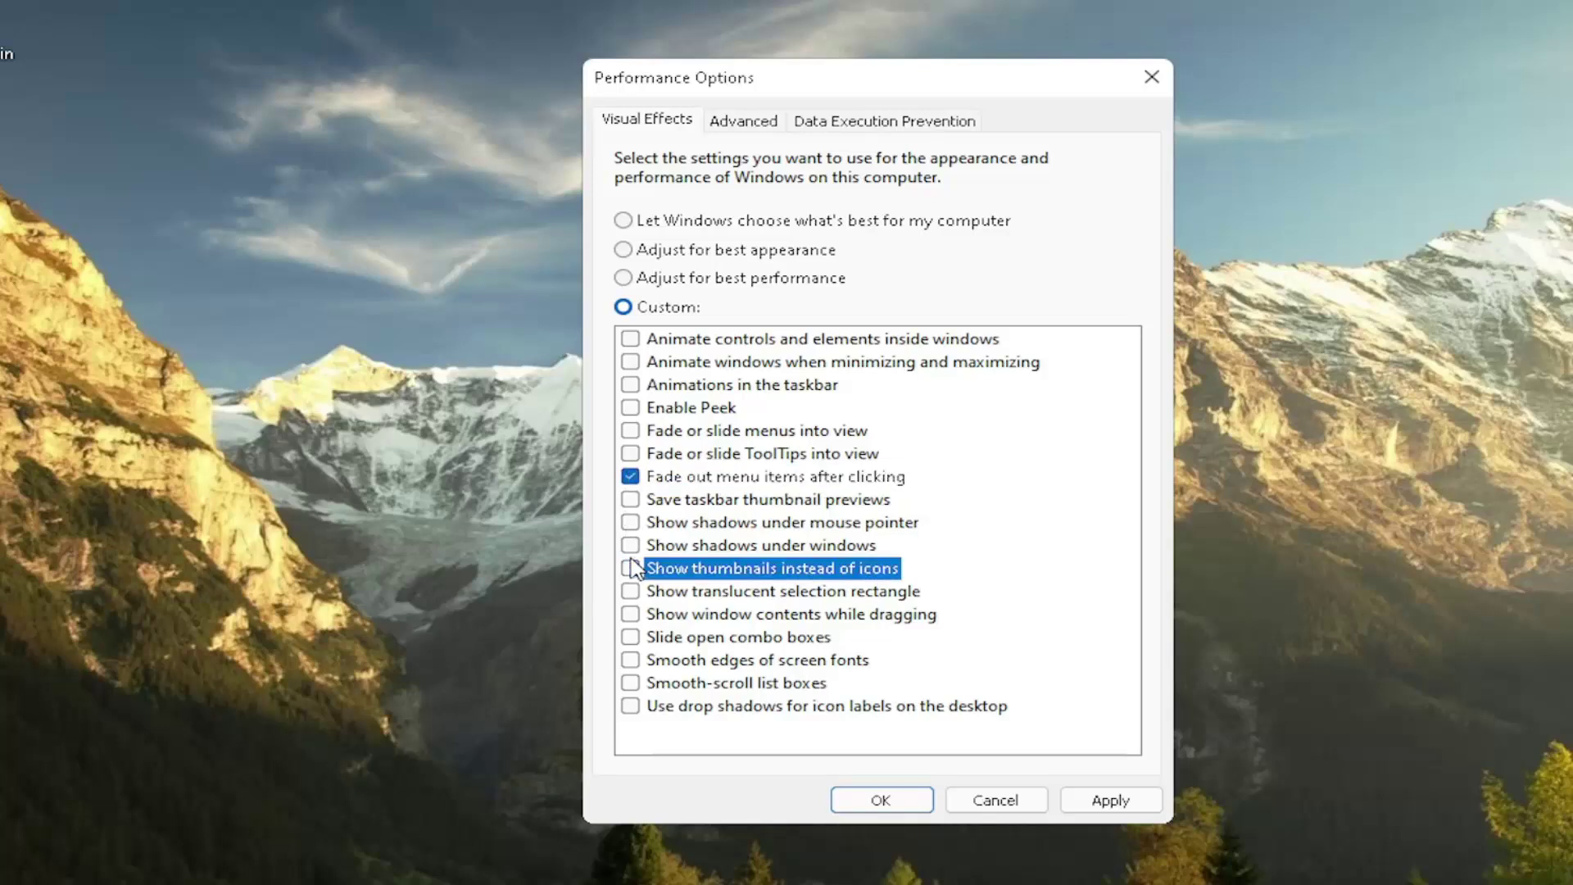
pyautogui.click(630, 476)
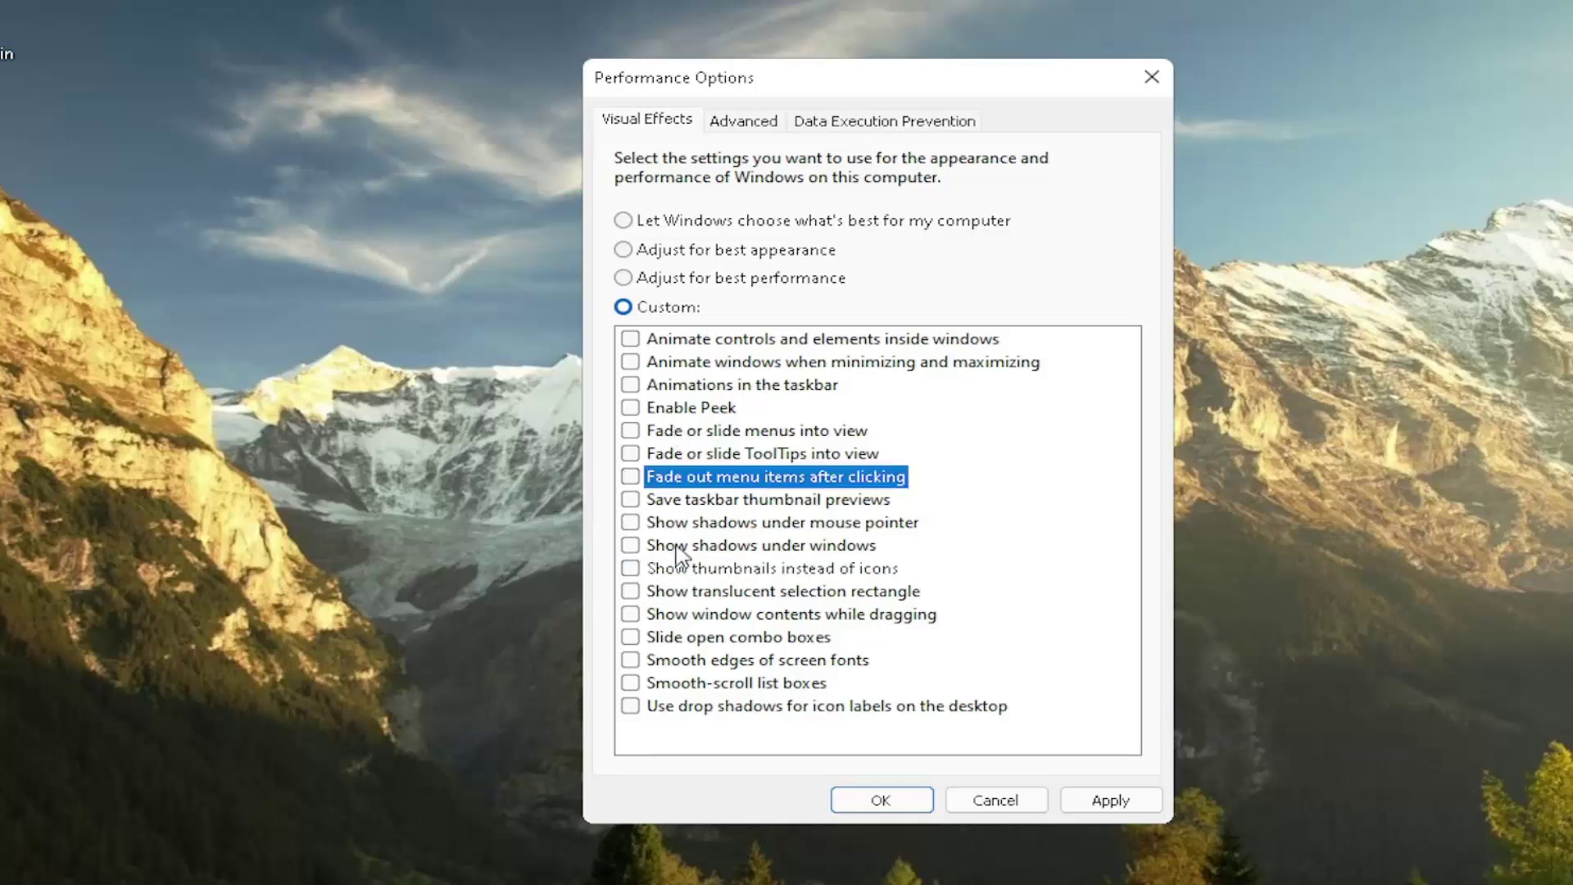
# Enable Show window contents while dragging, apply it, test it by moving the window, and close Performance Options.
pyautogui.moveTo(967, 74)
pyautogui.mouseDown()
pyautogui.moveTo(1117, 120)
pyautogui.moveTo(930, 77)
pyautogui.moveTo(979, 80)
pyautogui.mouseUp()
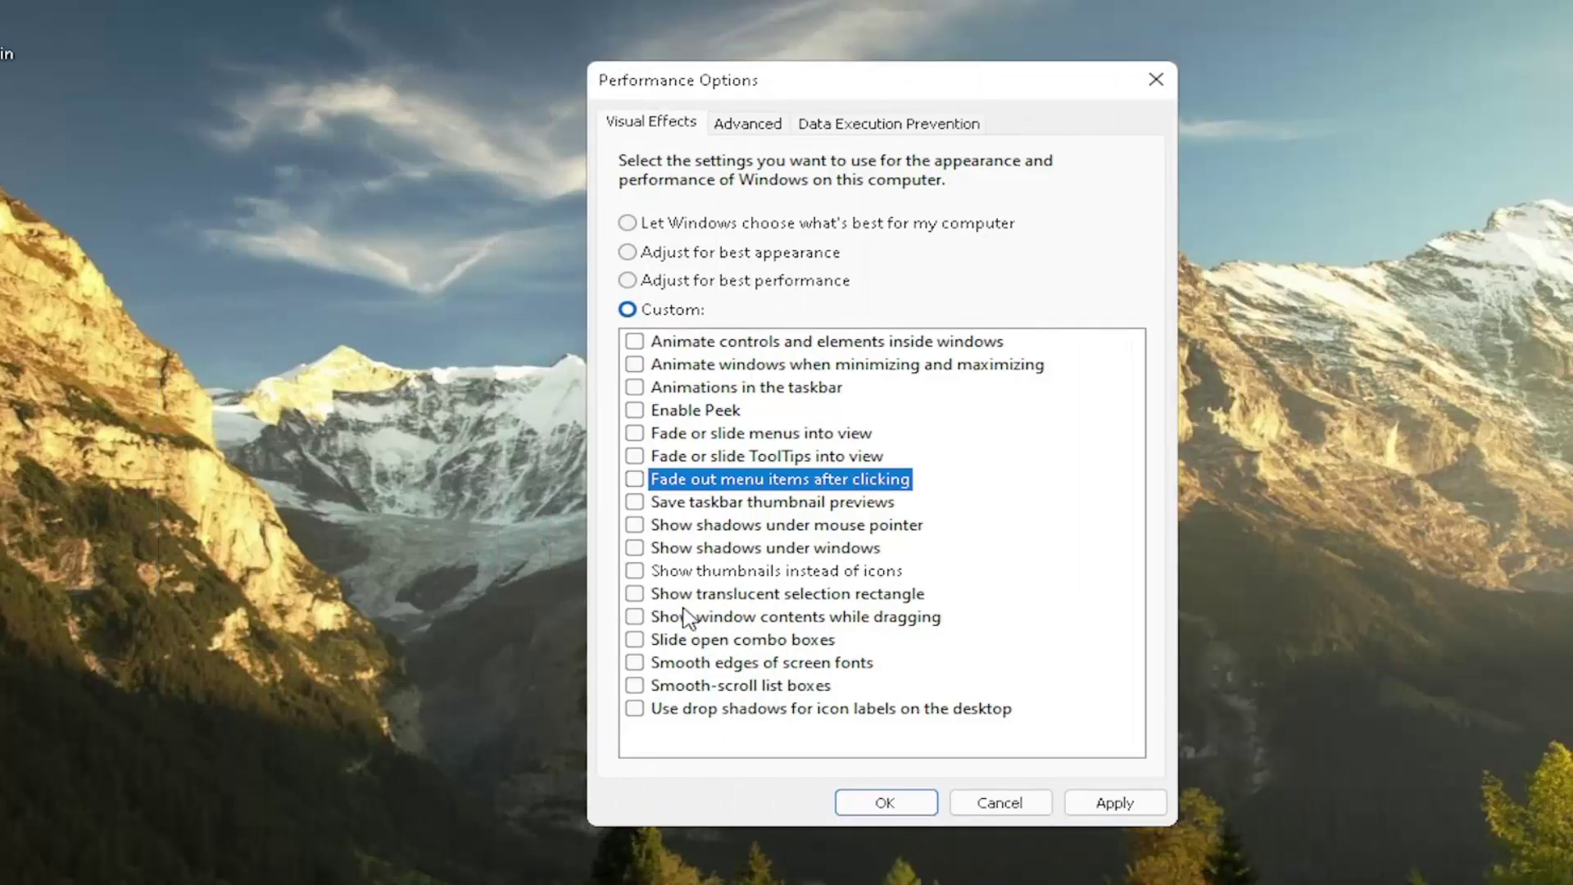
pyautogui.click(636, 618)
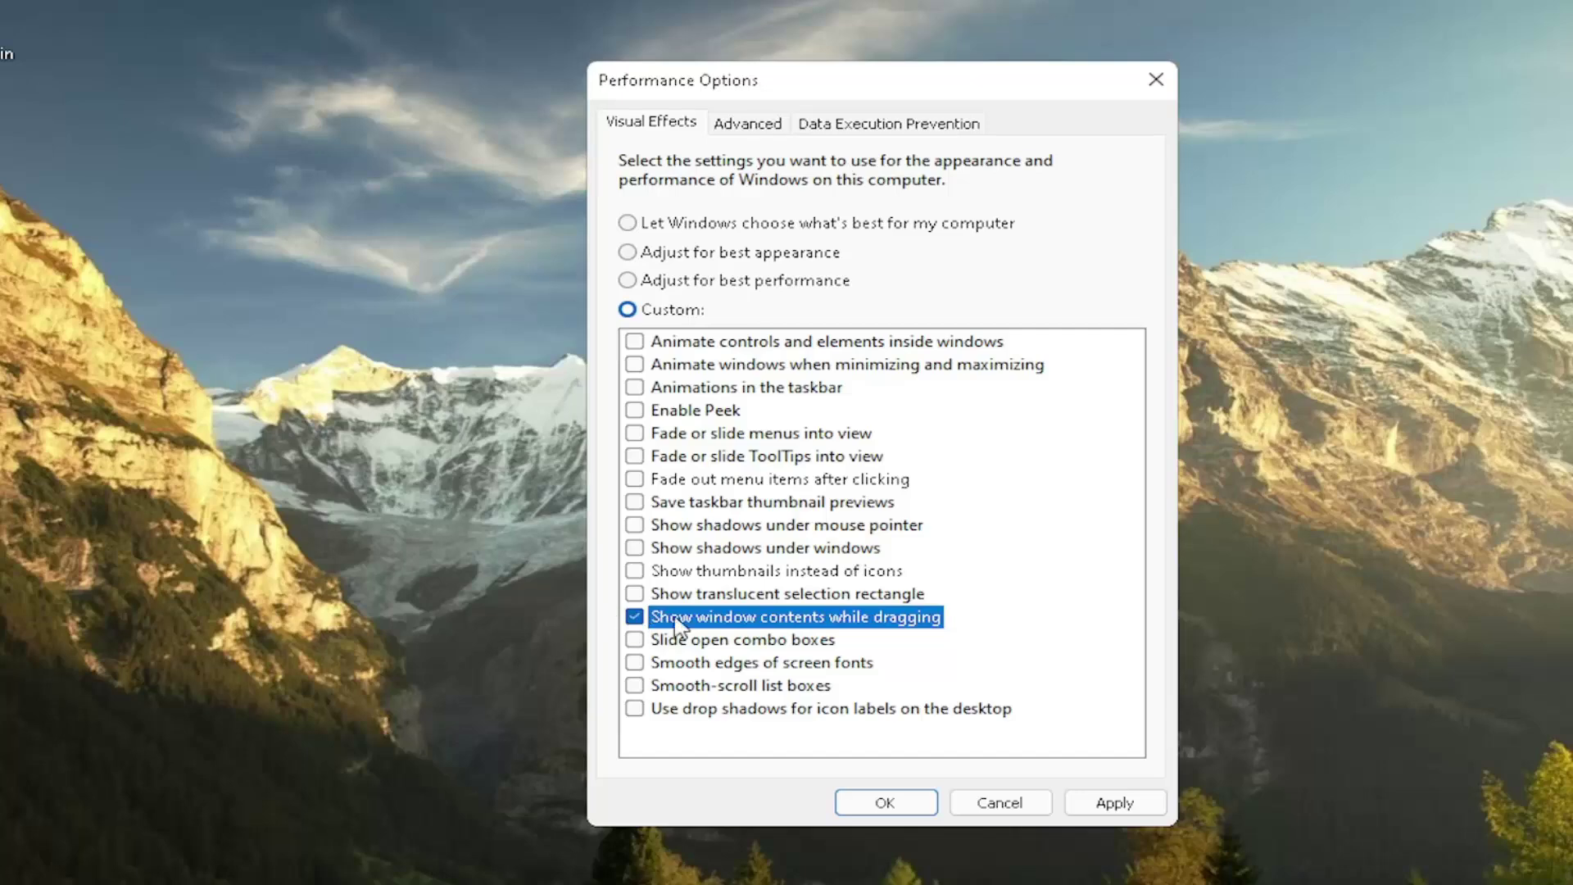
pyautogui.click(1111, 801)
pyautogui.moveTo(881, 89)
pyautogui.mouseDown()
pyautogui.moveTo(502, 134)
pyautogui.moveTo(994, 123)
pyautogui.moveTo(917, 81)
pyautogui.moveTo(882, 85)
pyautogui.mouseUp()
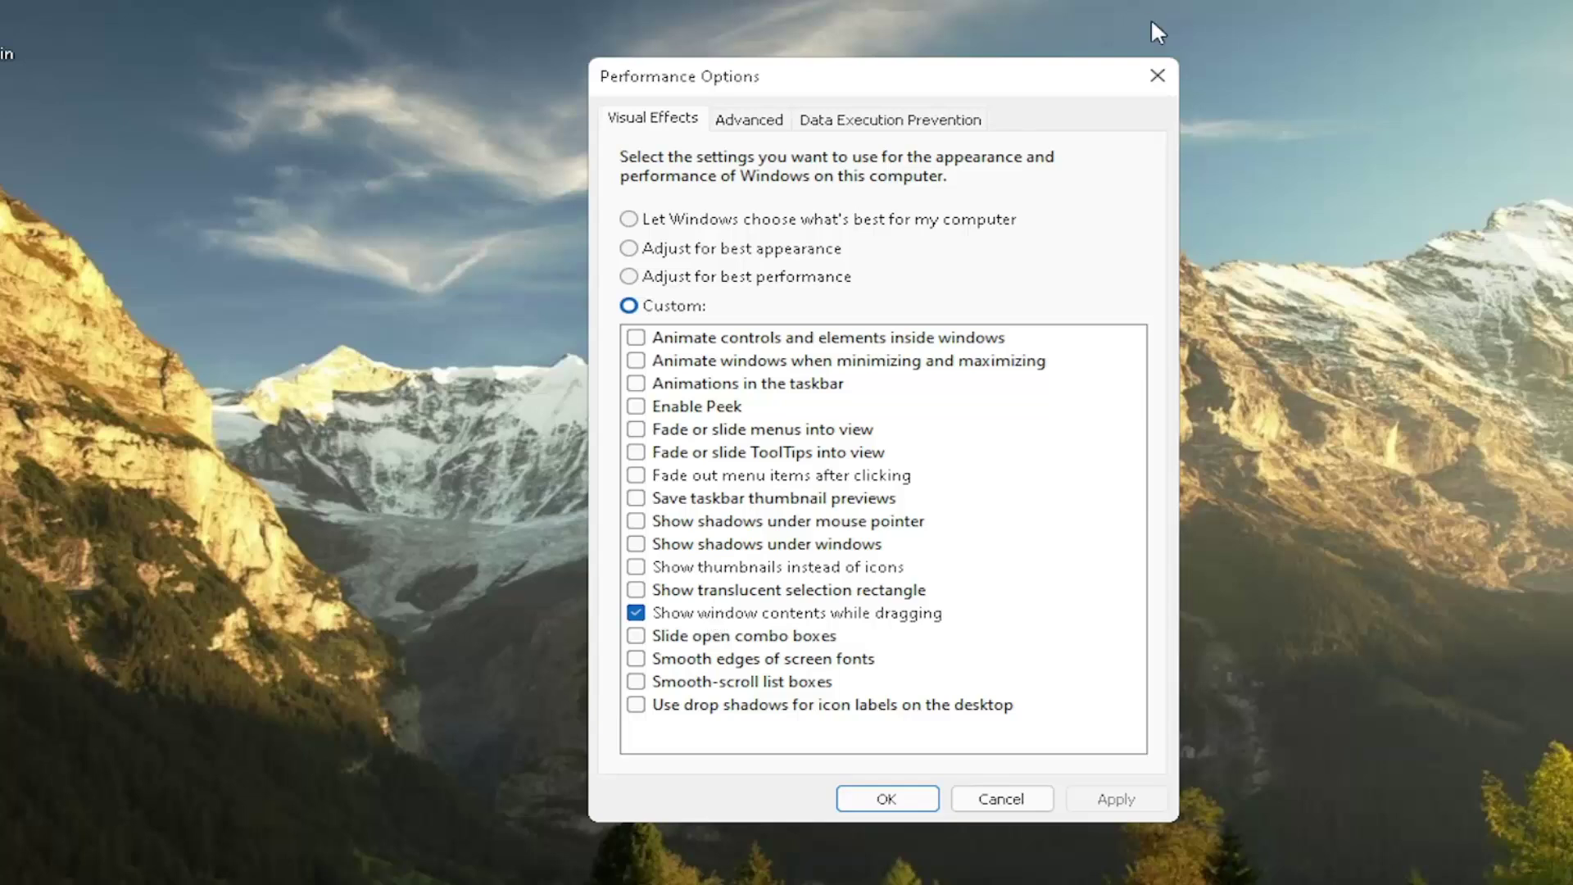
pyautogui.click(1157, 76)
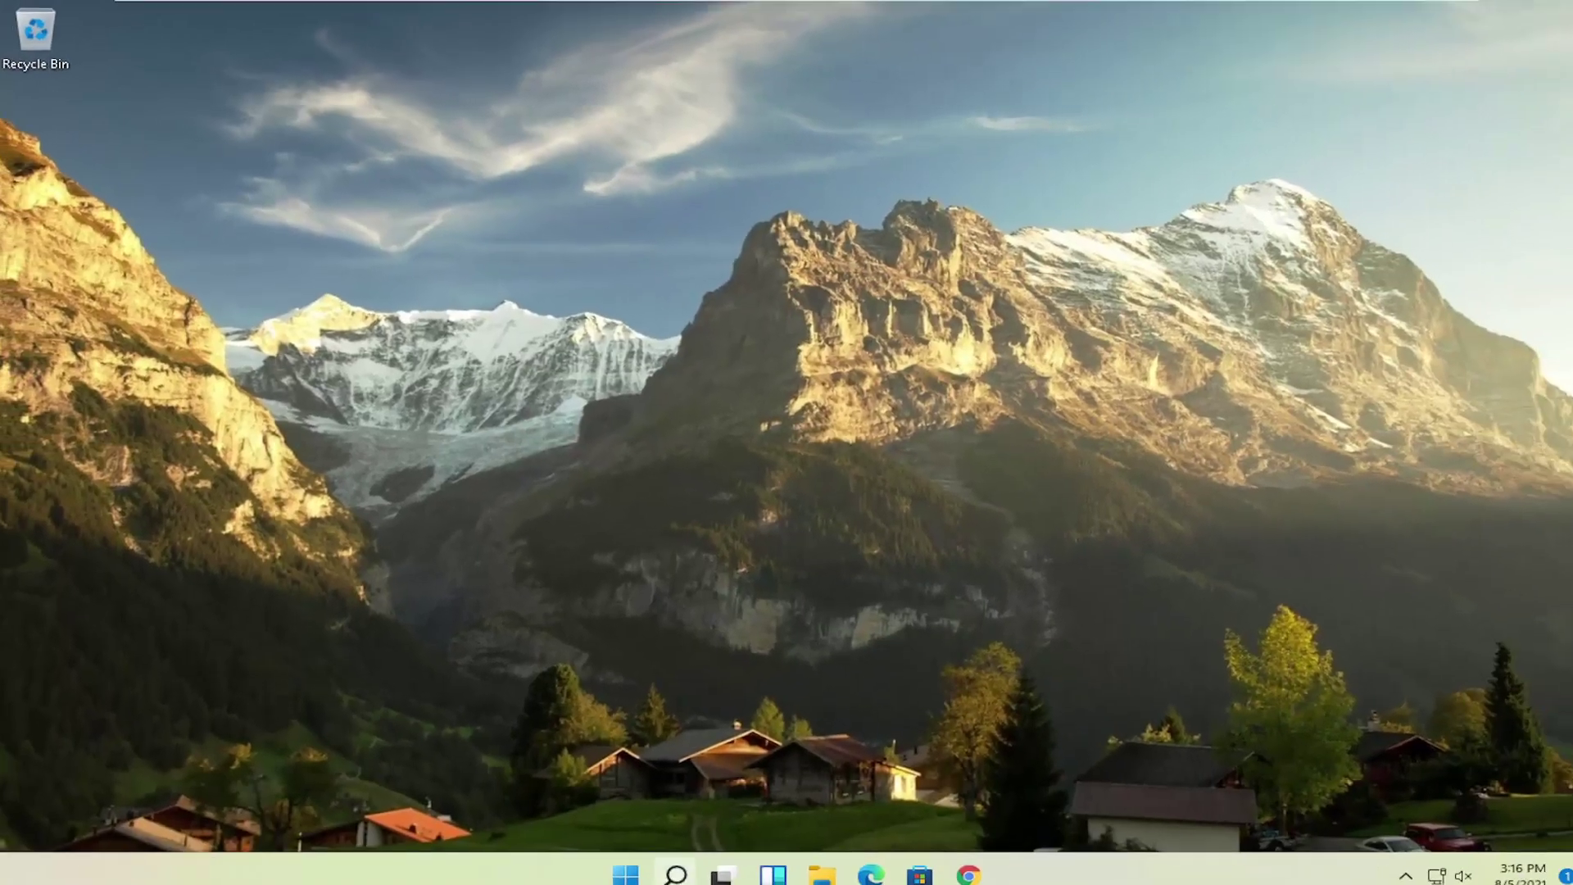
# Open Control Panel, view its items as large icons, and open Power Options.
pyautogui.click(667, 862)
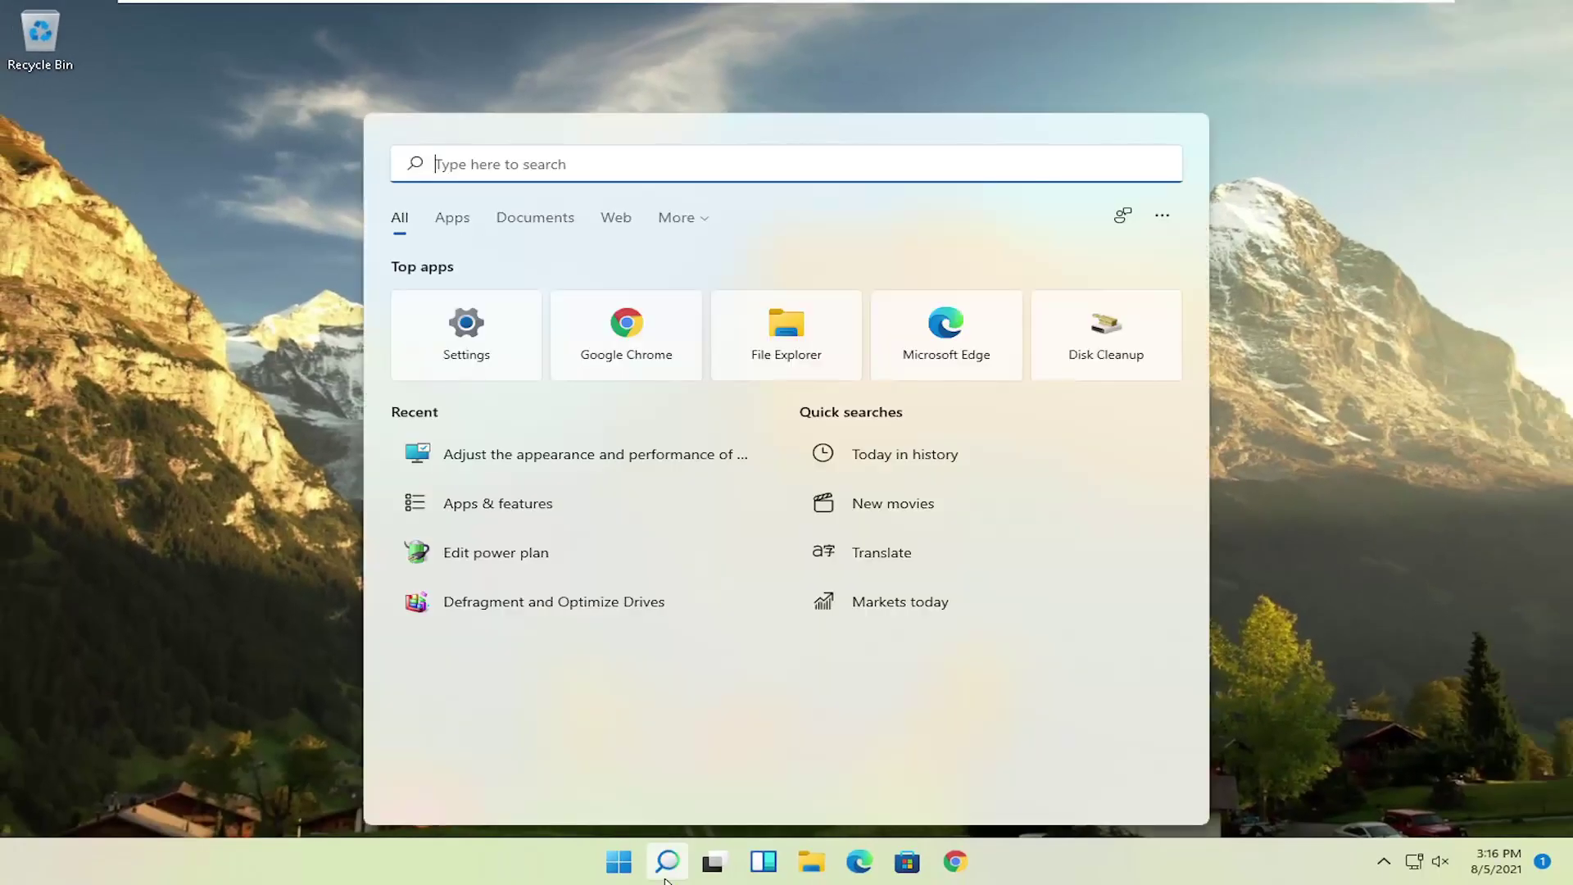
pyautogui.write('control')
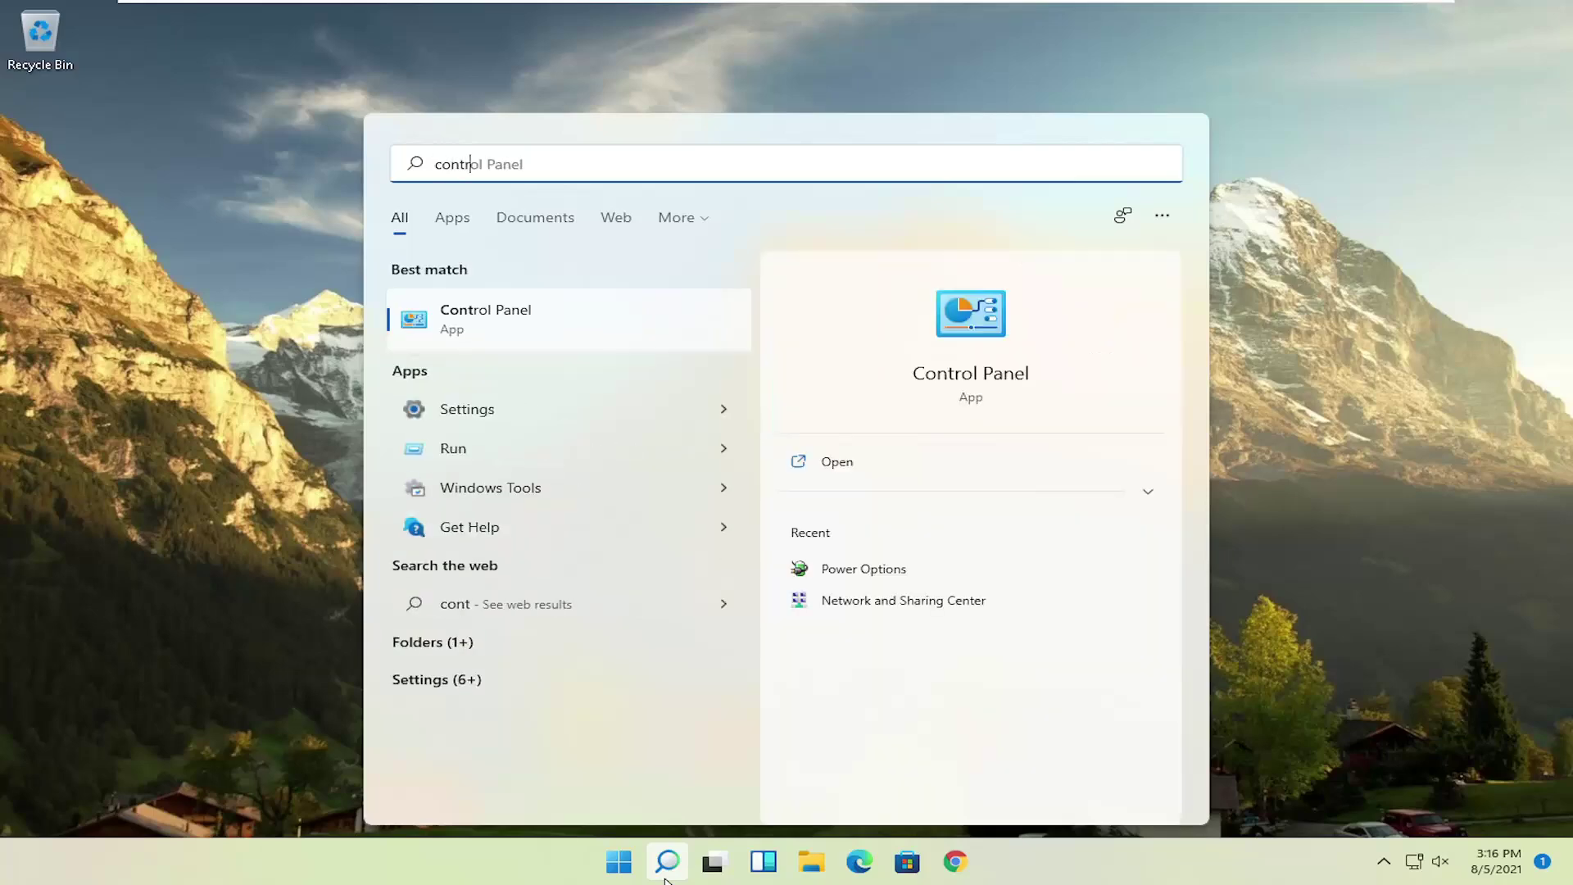
pyautogui.click(503, 328)
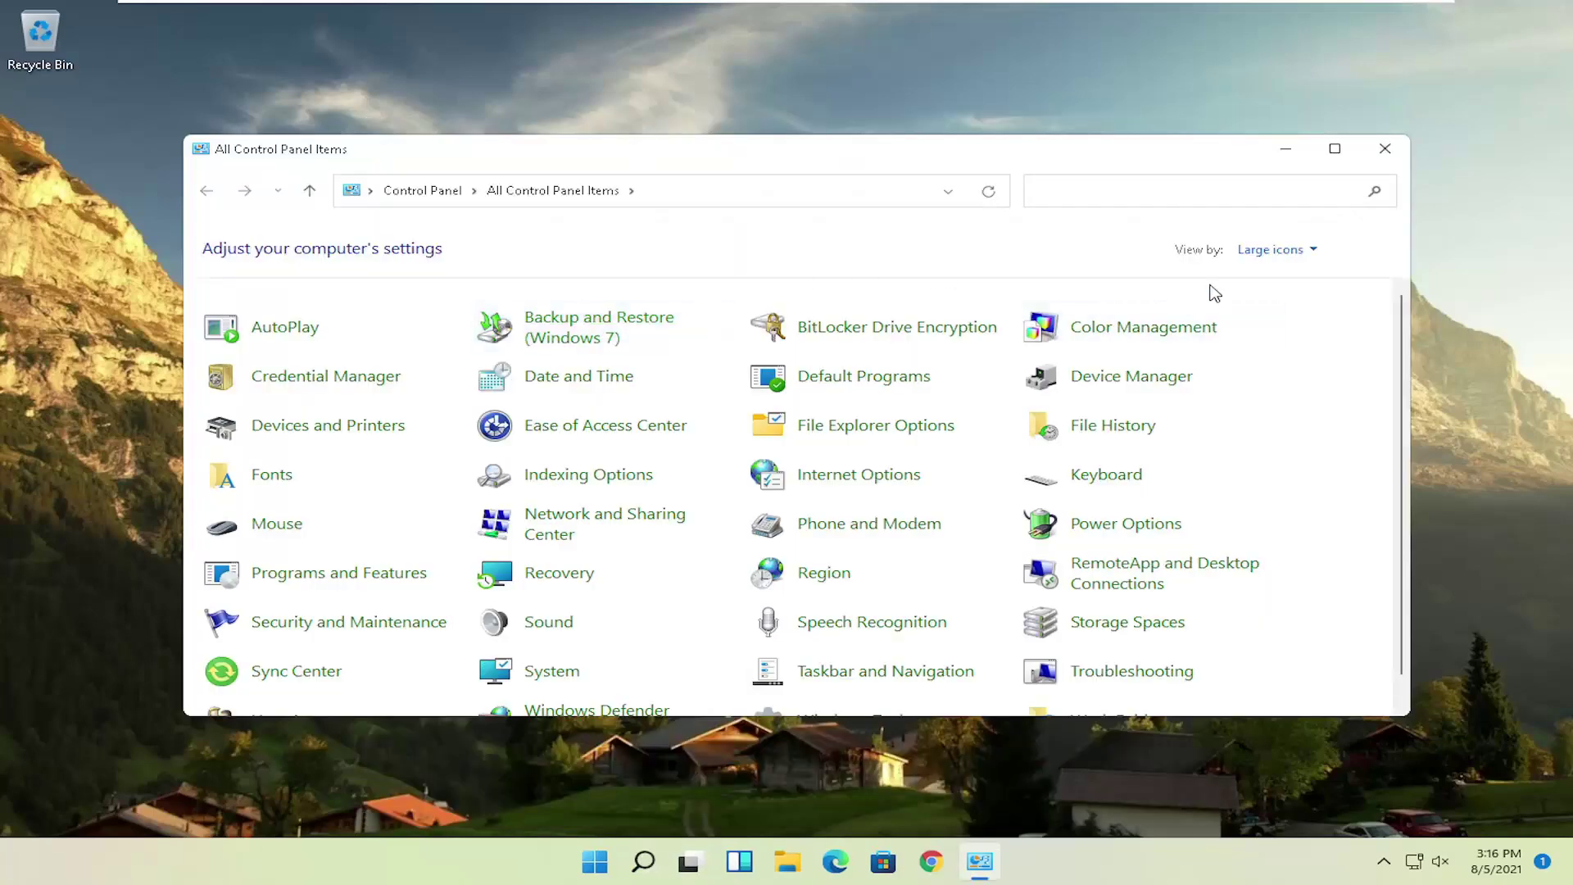
pyautogui.click(1265, 248)
pyautogui.click(1287, 303)
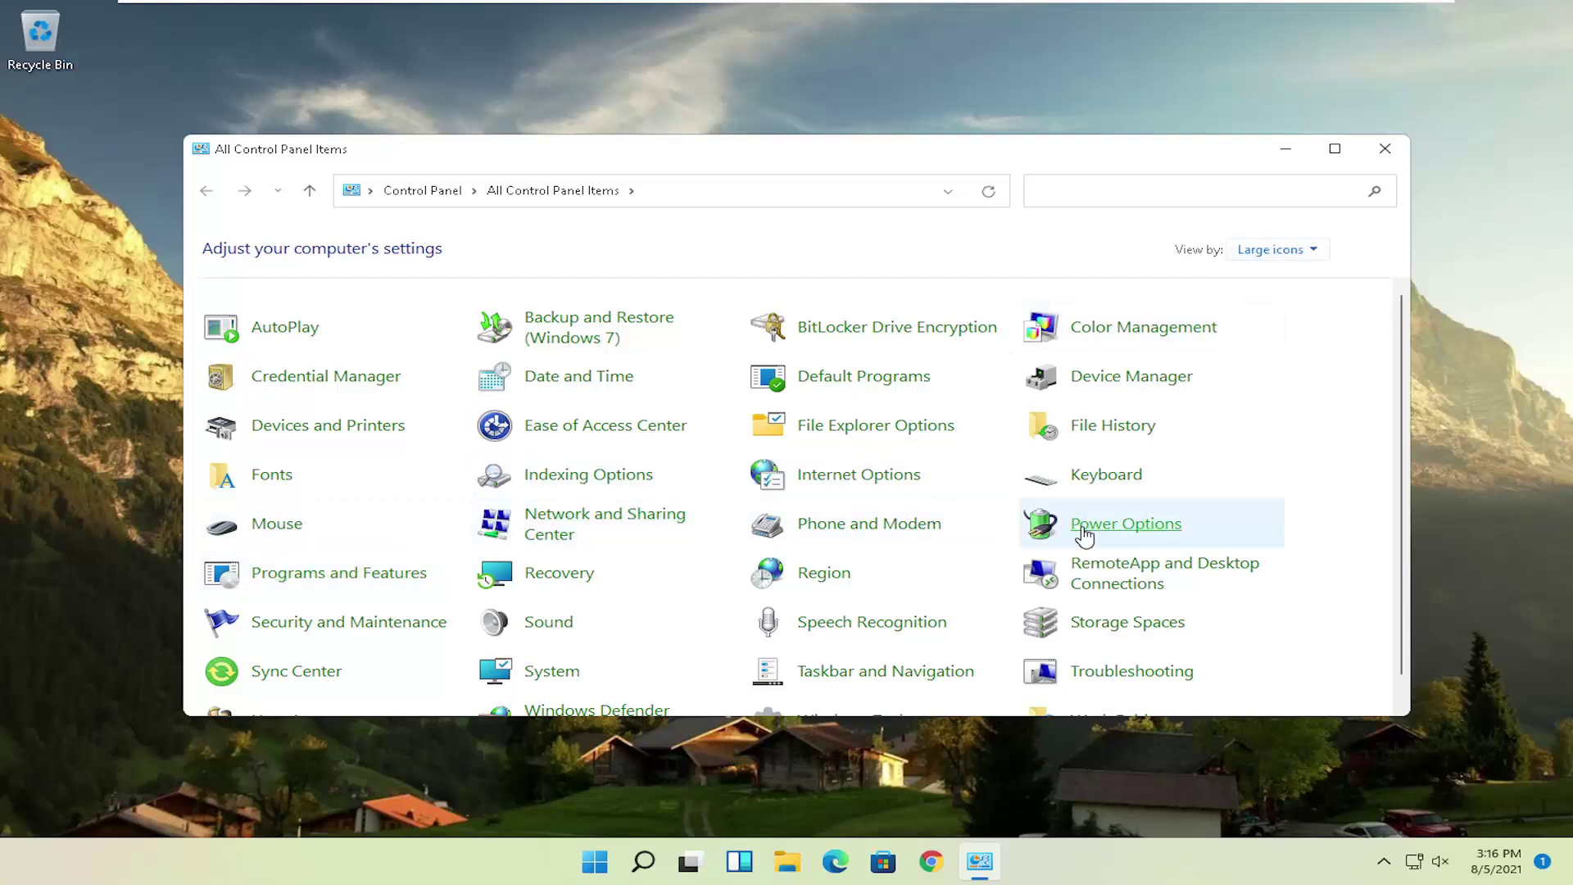
pyautogui.click(1129, 533)
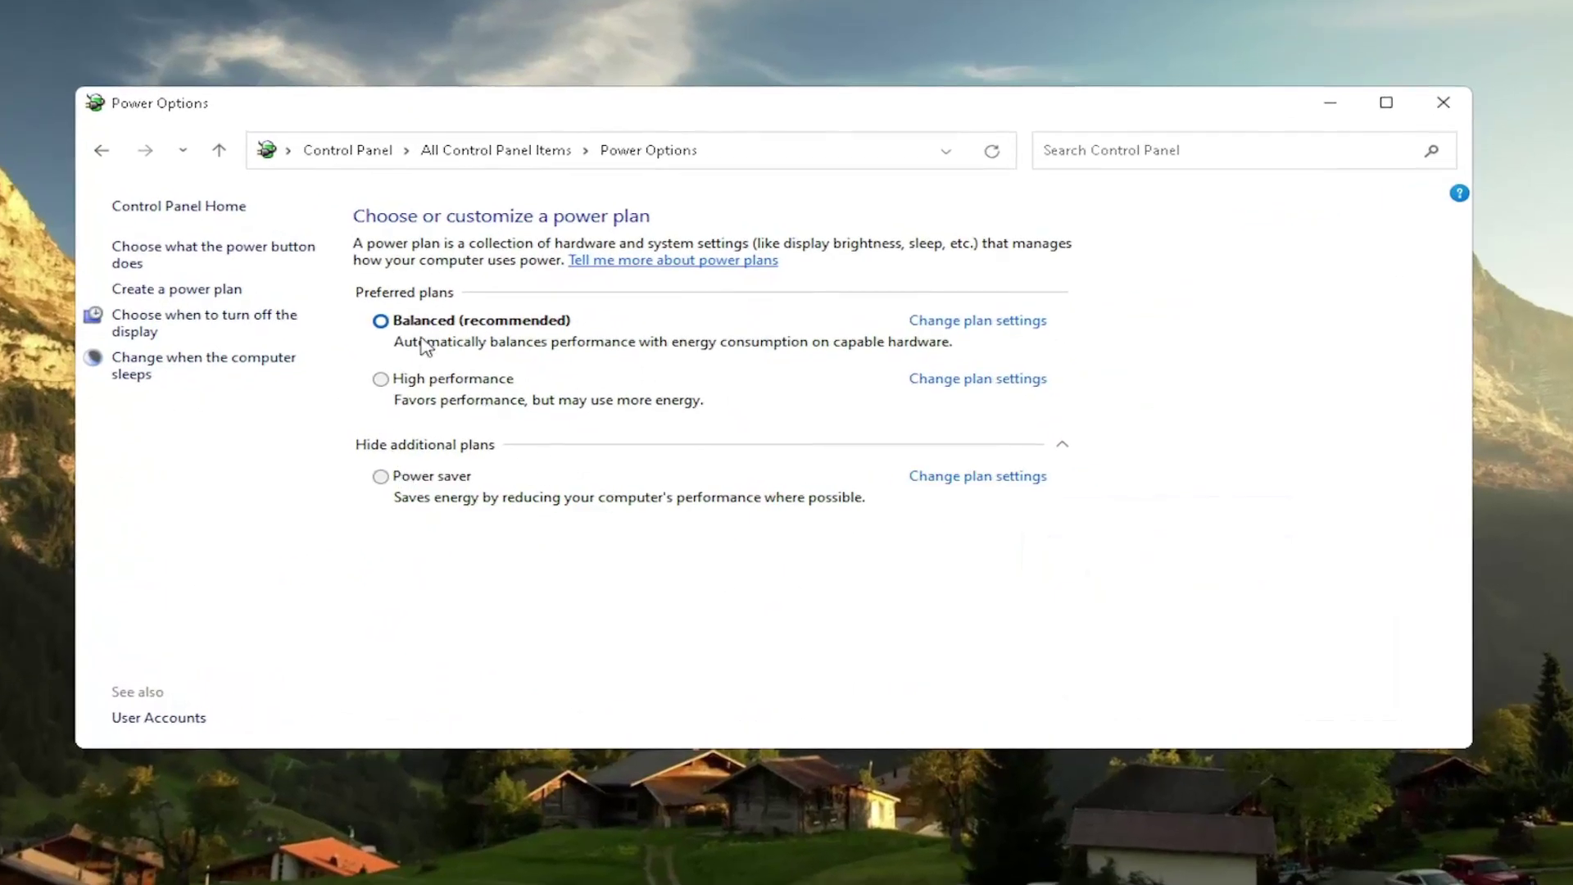
# Select the High performance power plan and close Power Options.
pyautogui.click(429, 441)
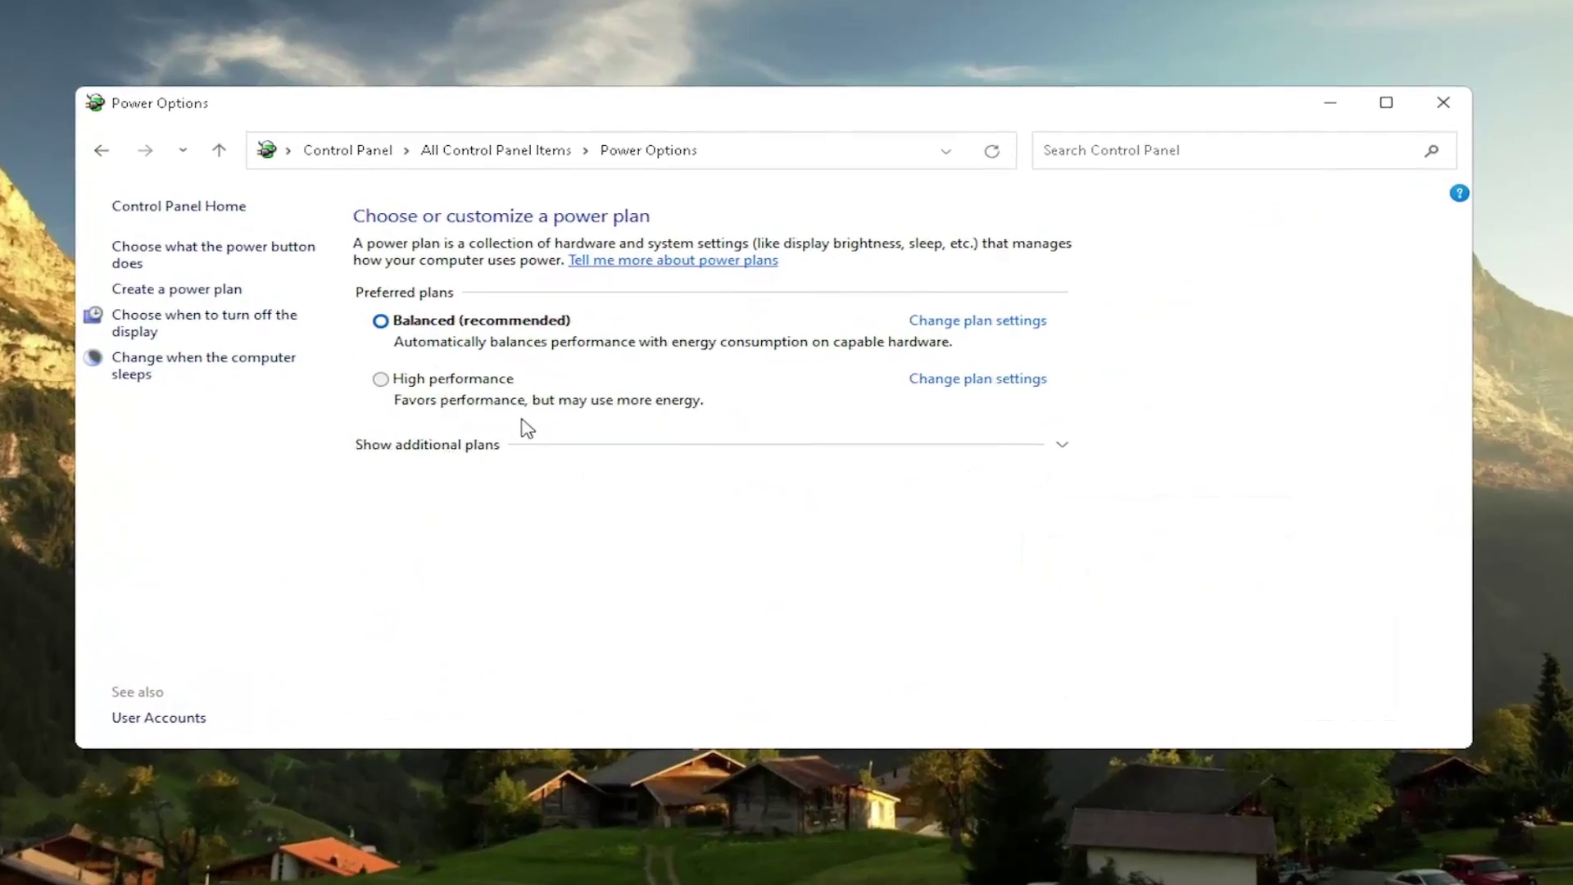
pyautogui.click(437, 448)
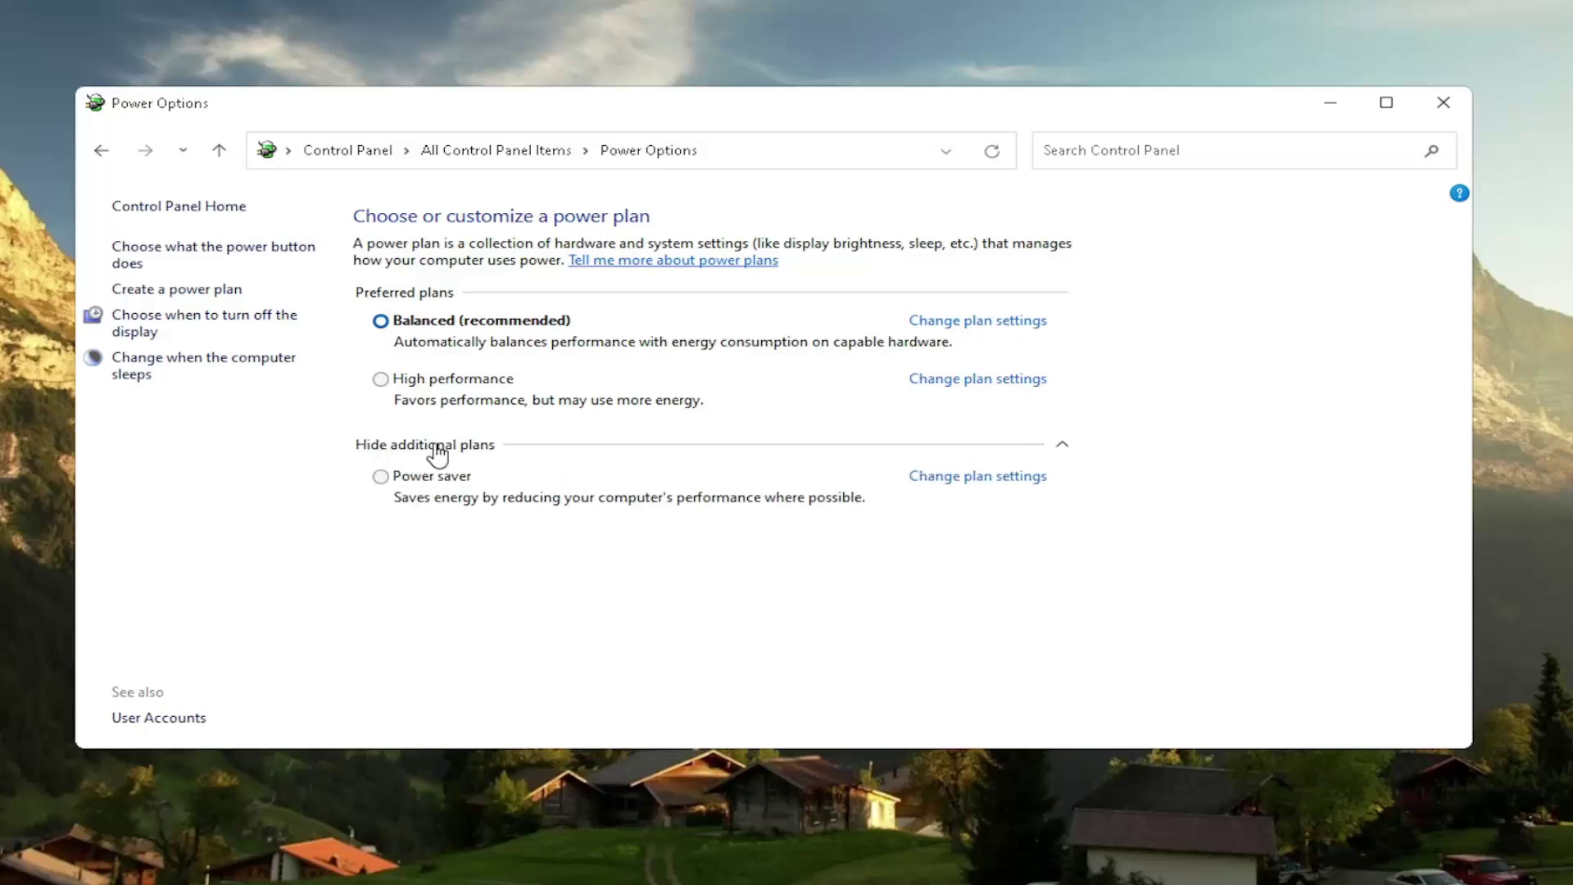
pyautogui.click(380, 378)
pyautogui.click(1444, 103)
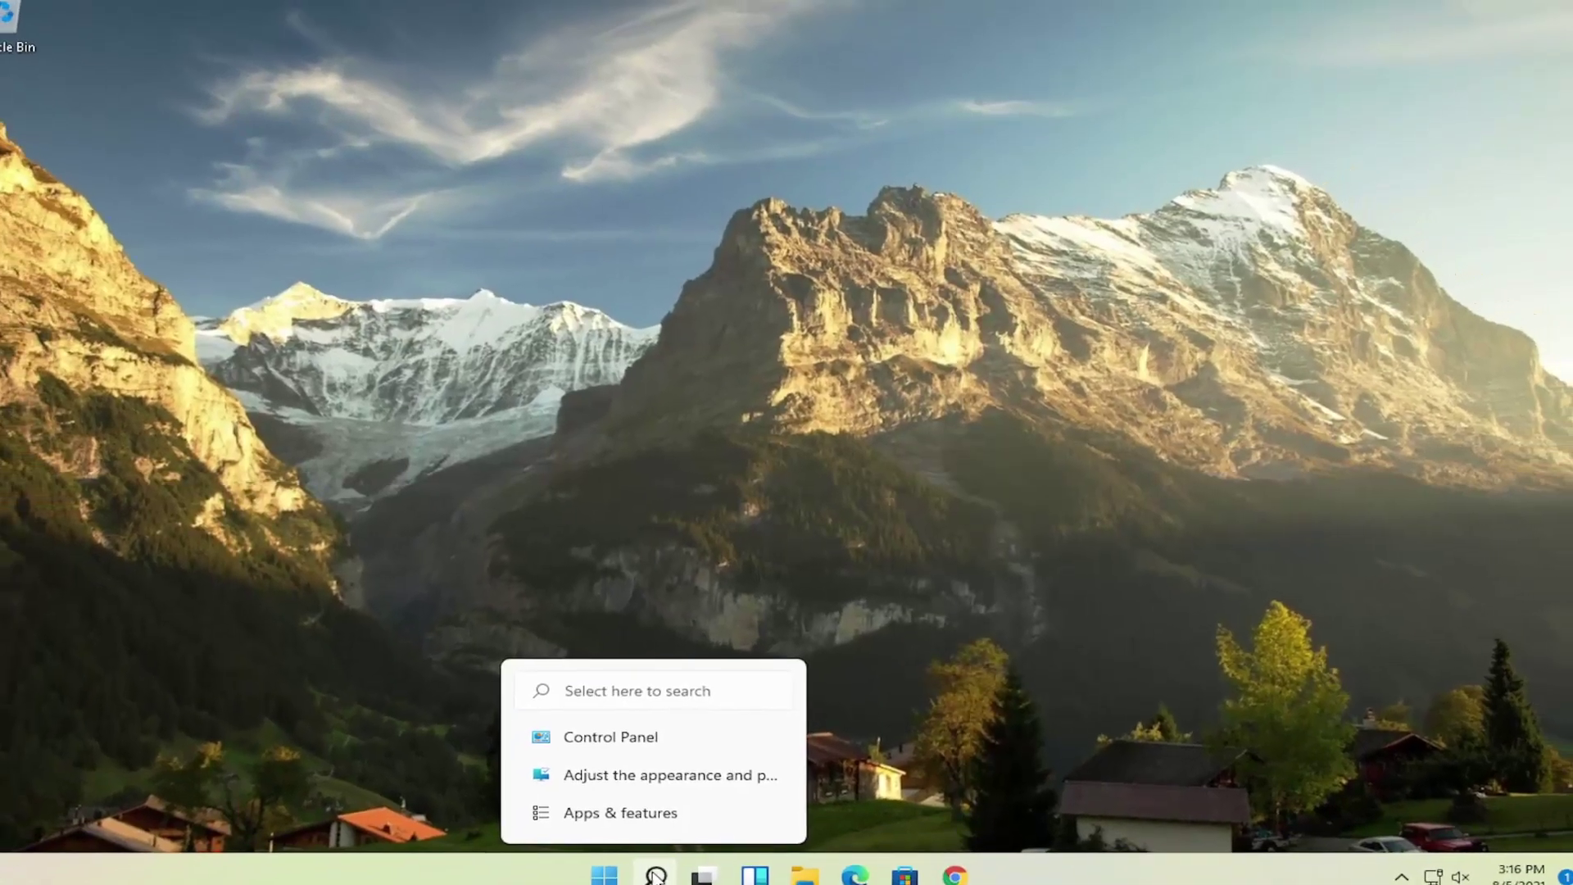
# Find and open the Disk Cleanup app, and move its window nearer the middle of the desktop.
pyautogui.click(645, 881)
pyautogui.write('disk clean')
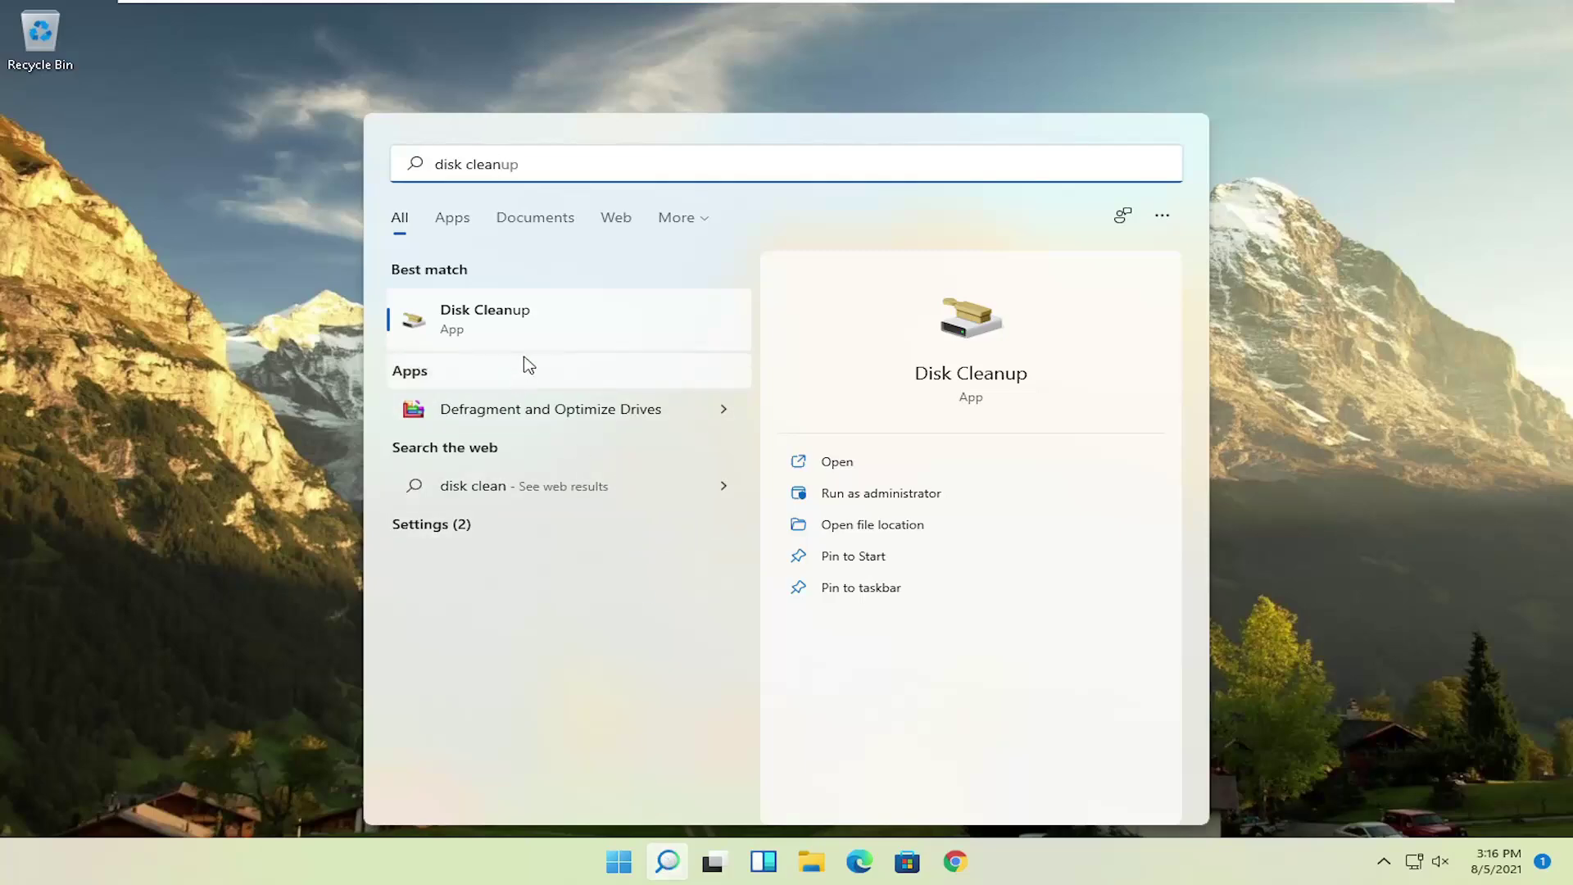
pyautogui.click(497, 311)
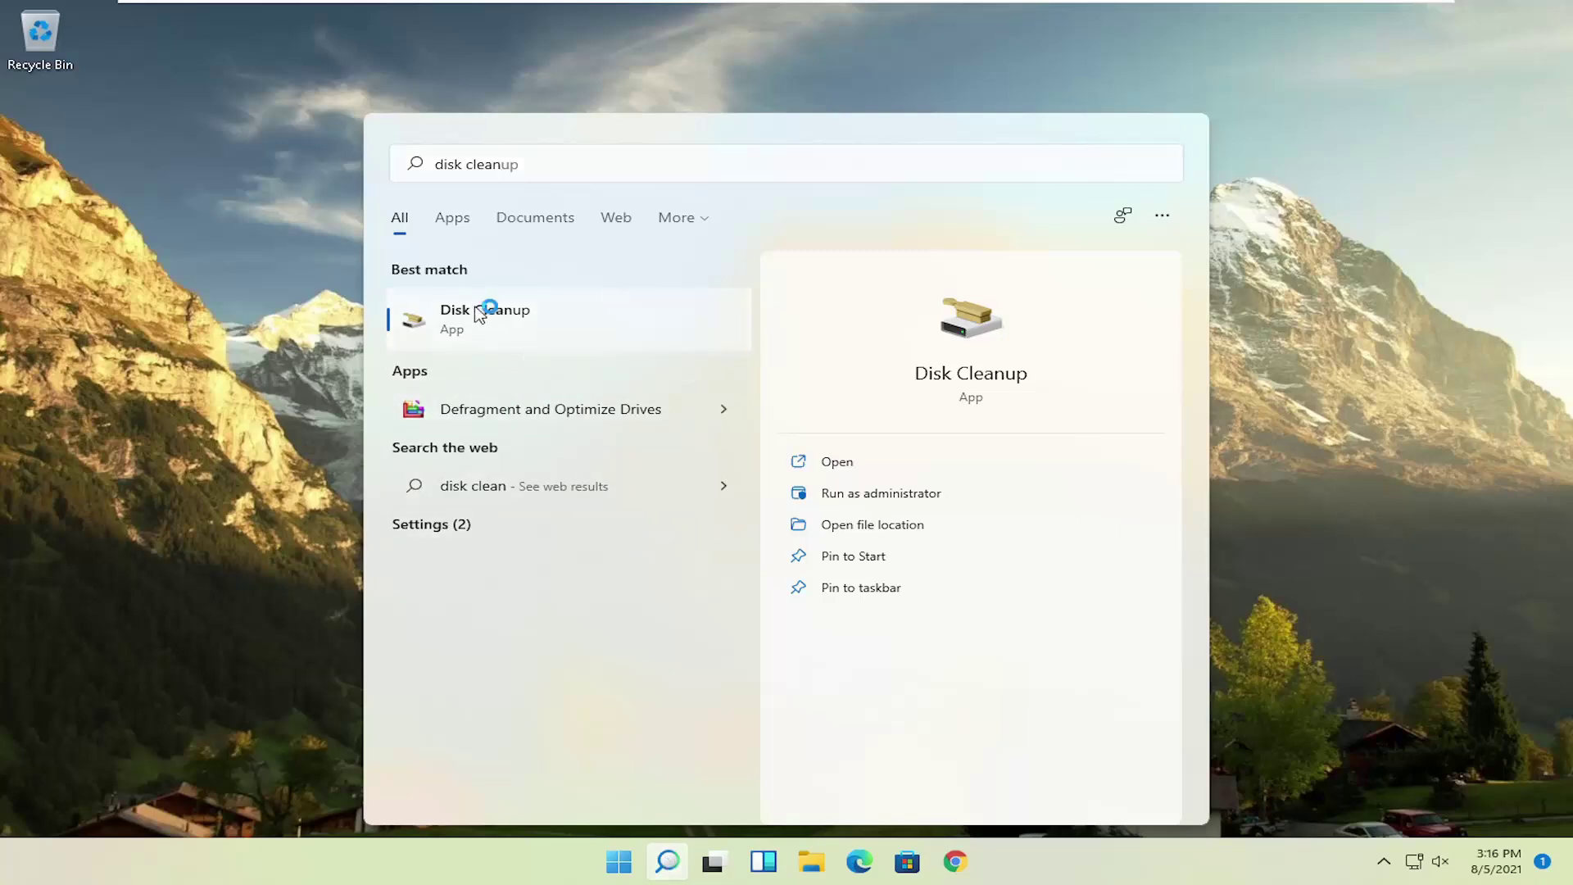
pyautogui.moveTo(376, 128); pyautogui.dragTo(715, 163)
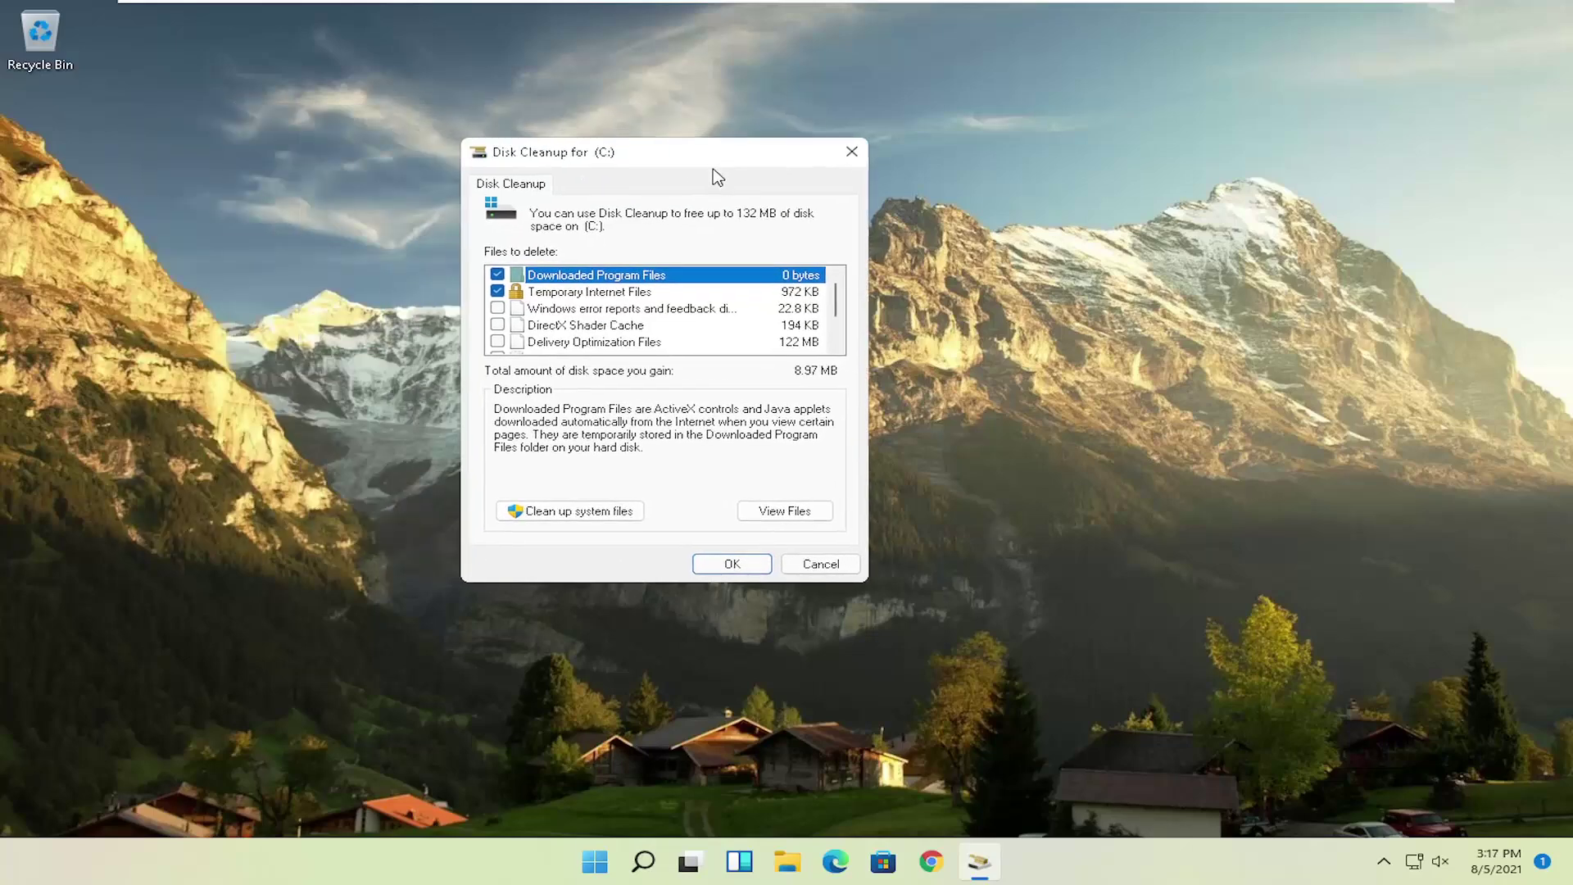
# Rescan drive C: with system files included and permanently delete the preselected file categories.
pyautogui.click(560, 510)
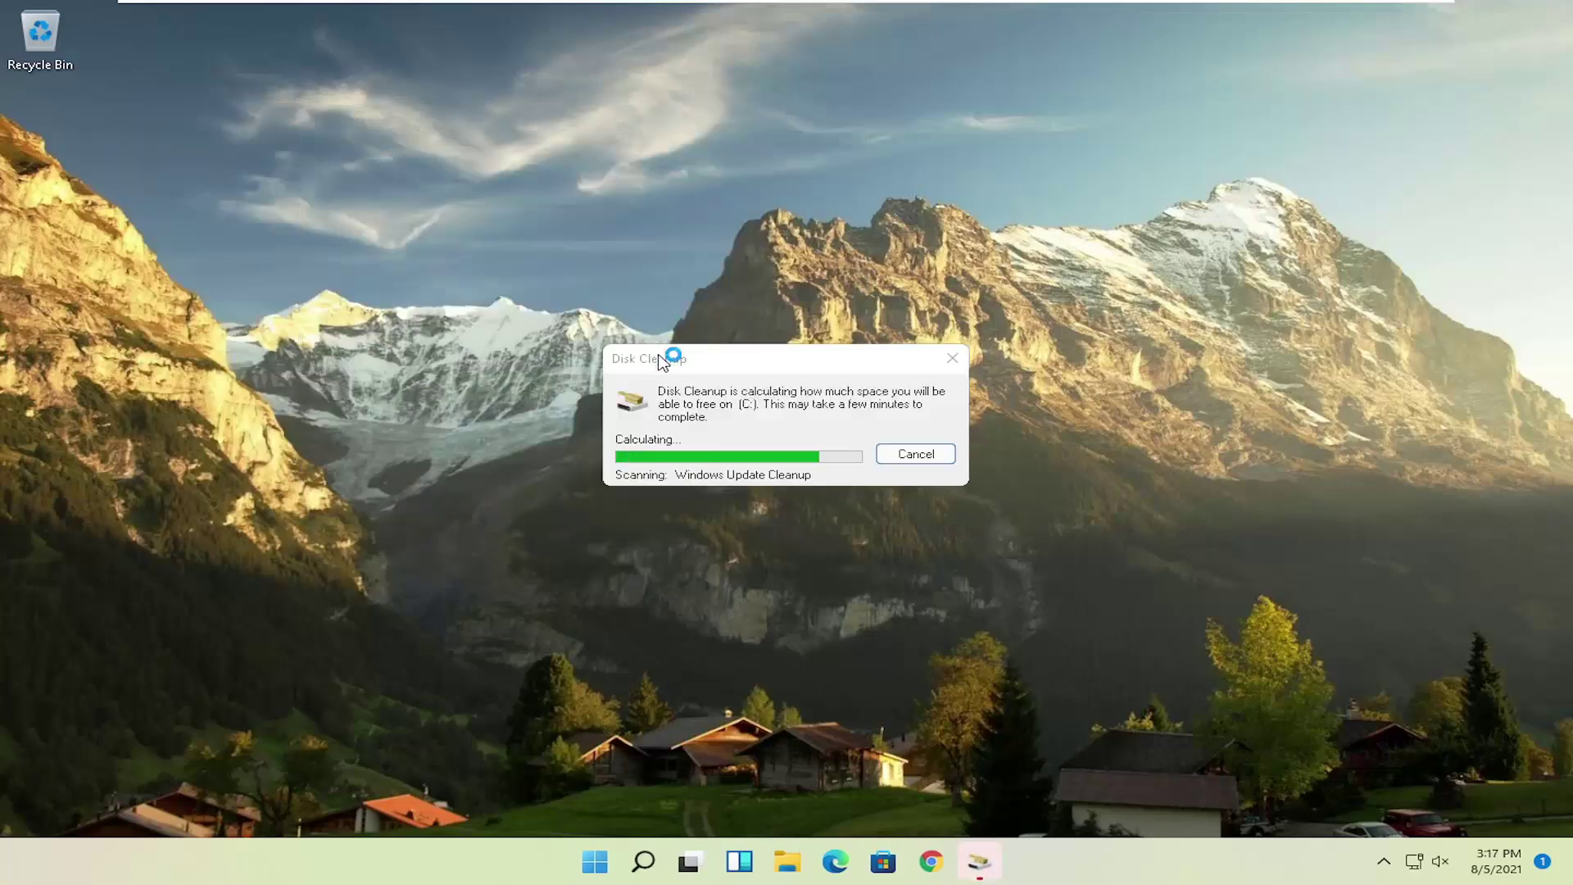
pyautogui.moveTo(404, 140); pyautogui.dragTo(739, 156)
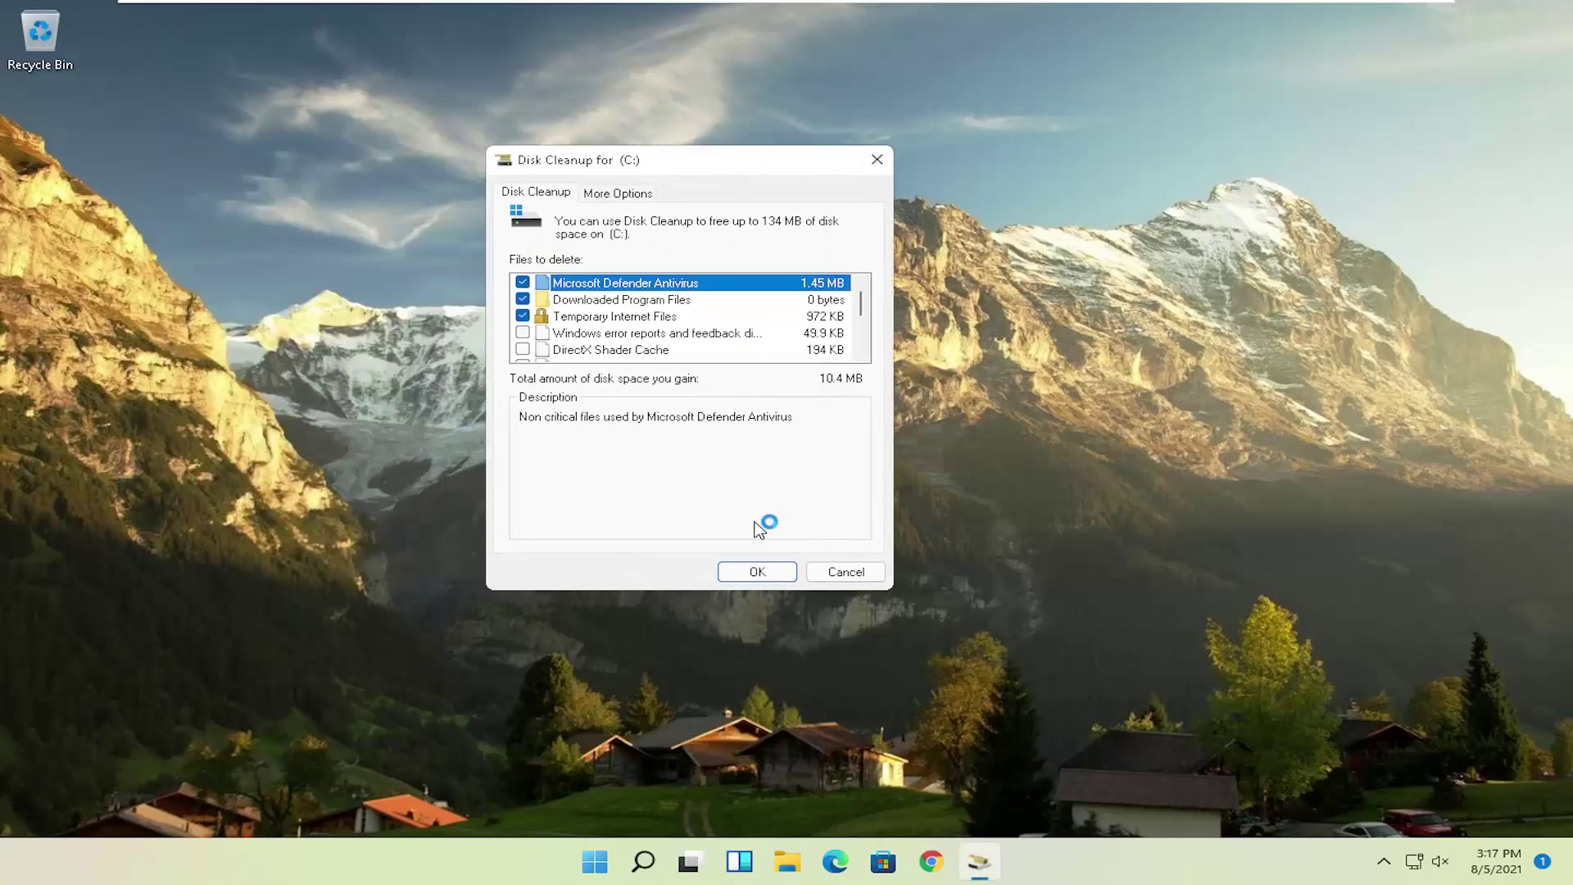
pyautogui.click(761, 571)
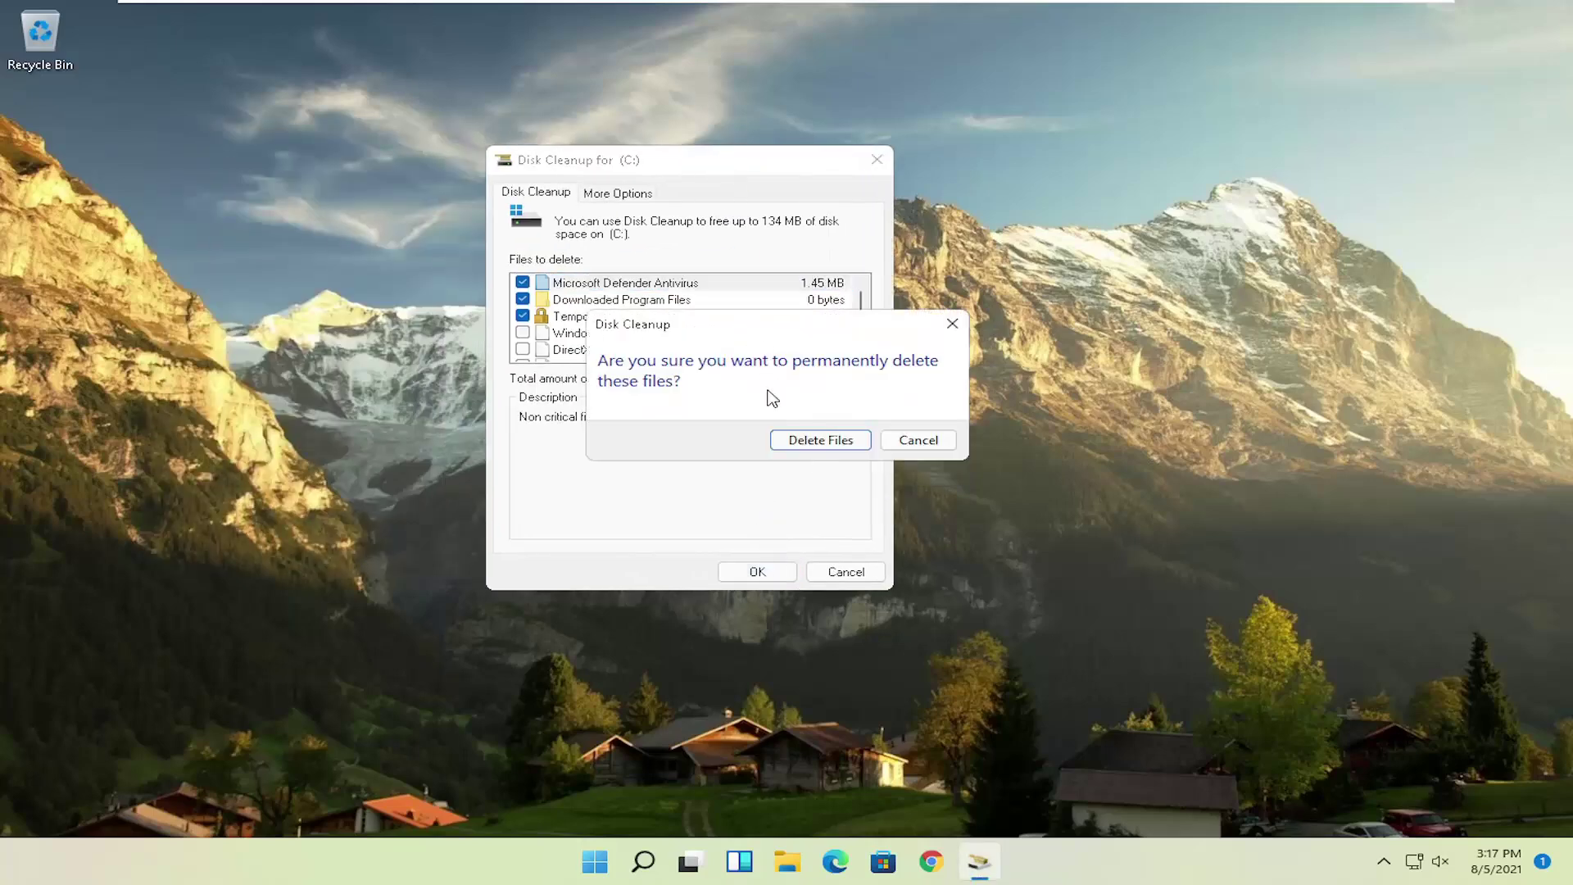
pyautogui.click(824, 440)
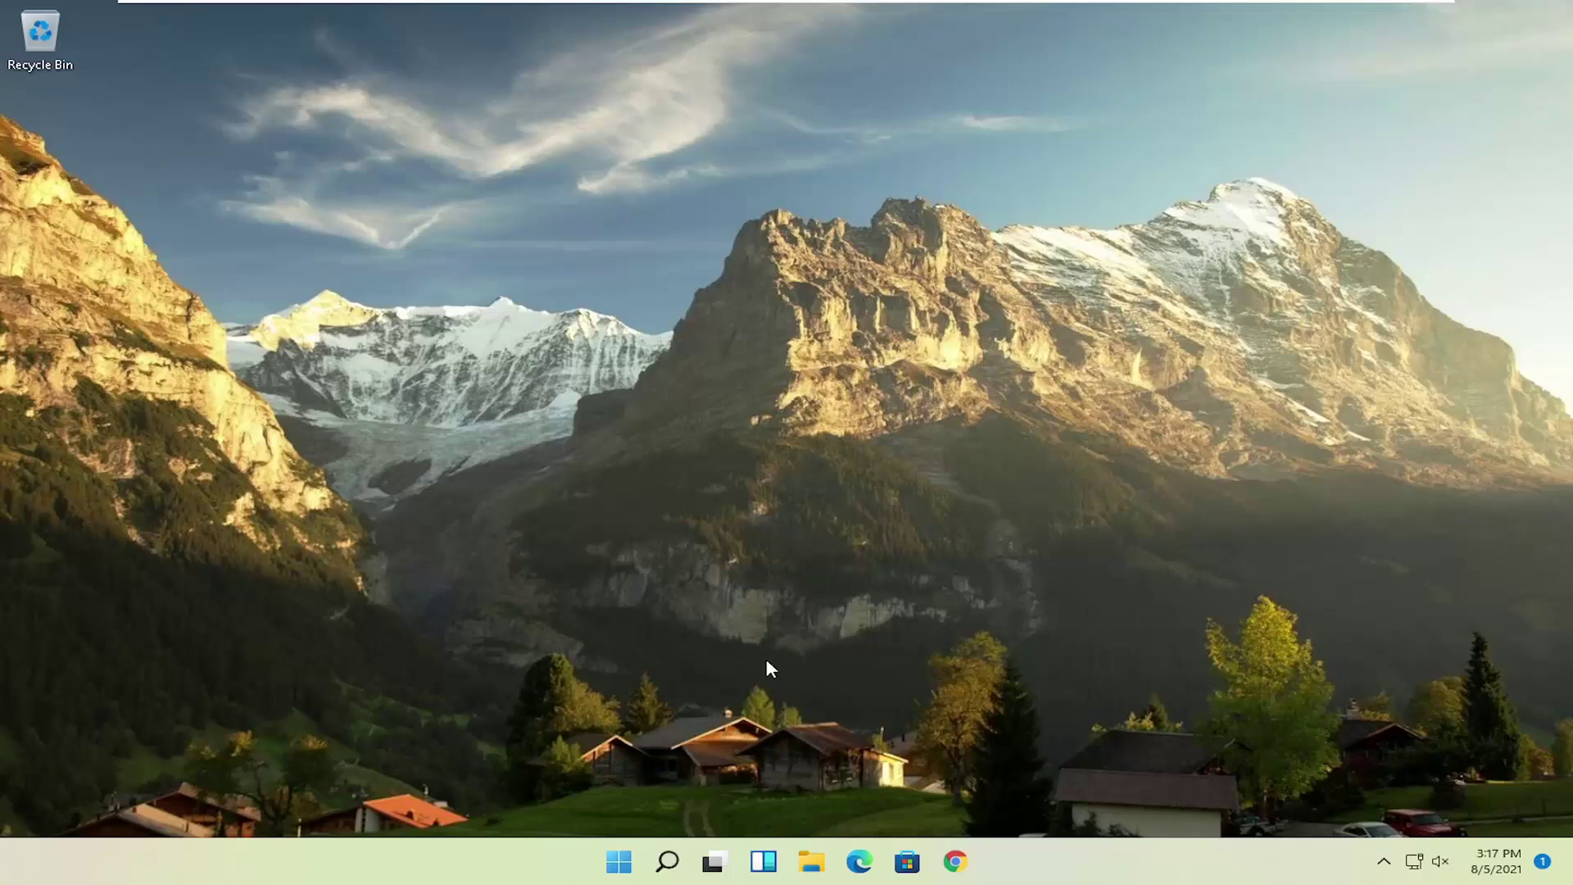
# Search for "defrag" and open Defragment and Optimize Drives.
pyautogui.click(668, 861)
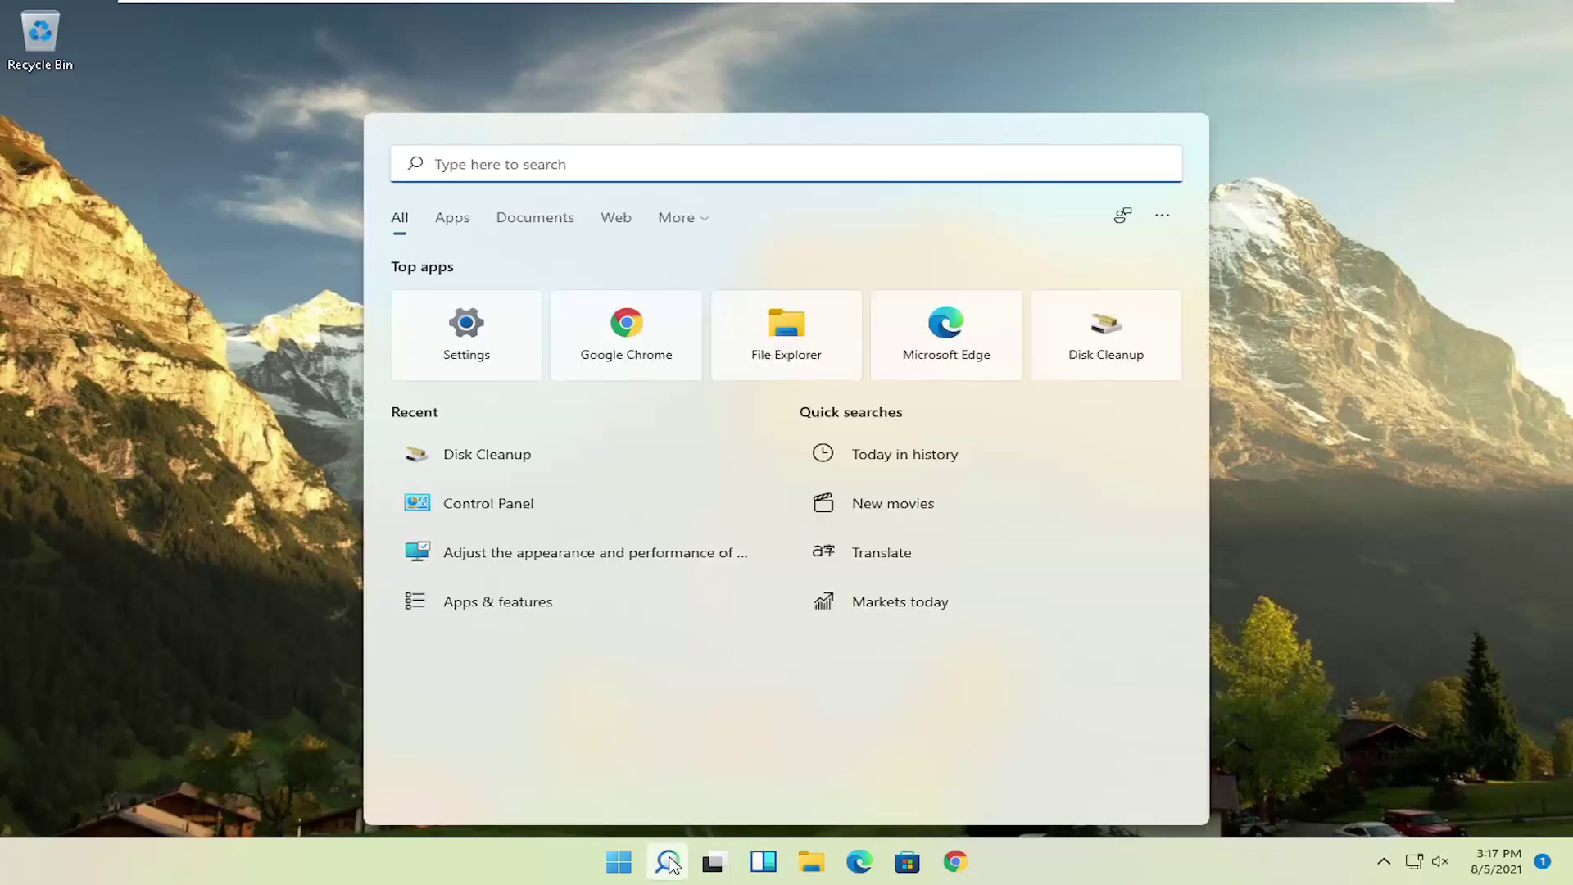
pyautogui.write('disk')
pyautogui.hotkey('ctrl', 'a')
pyautogui.write('defrag')
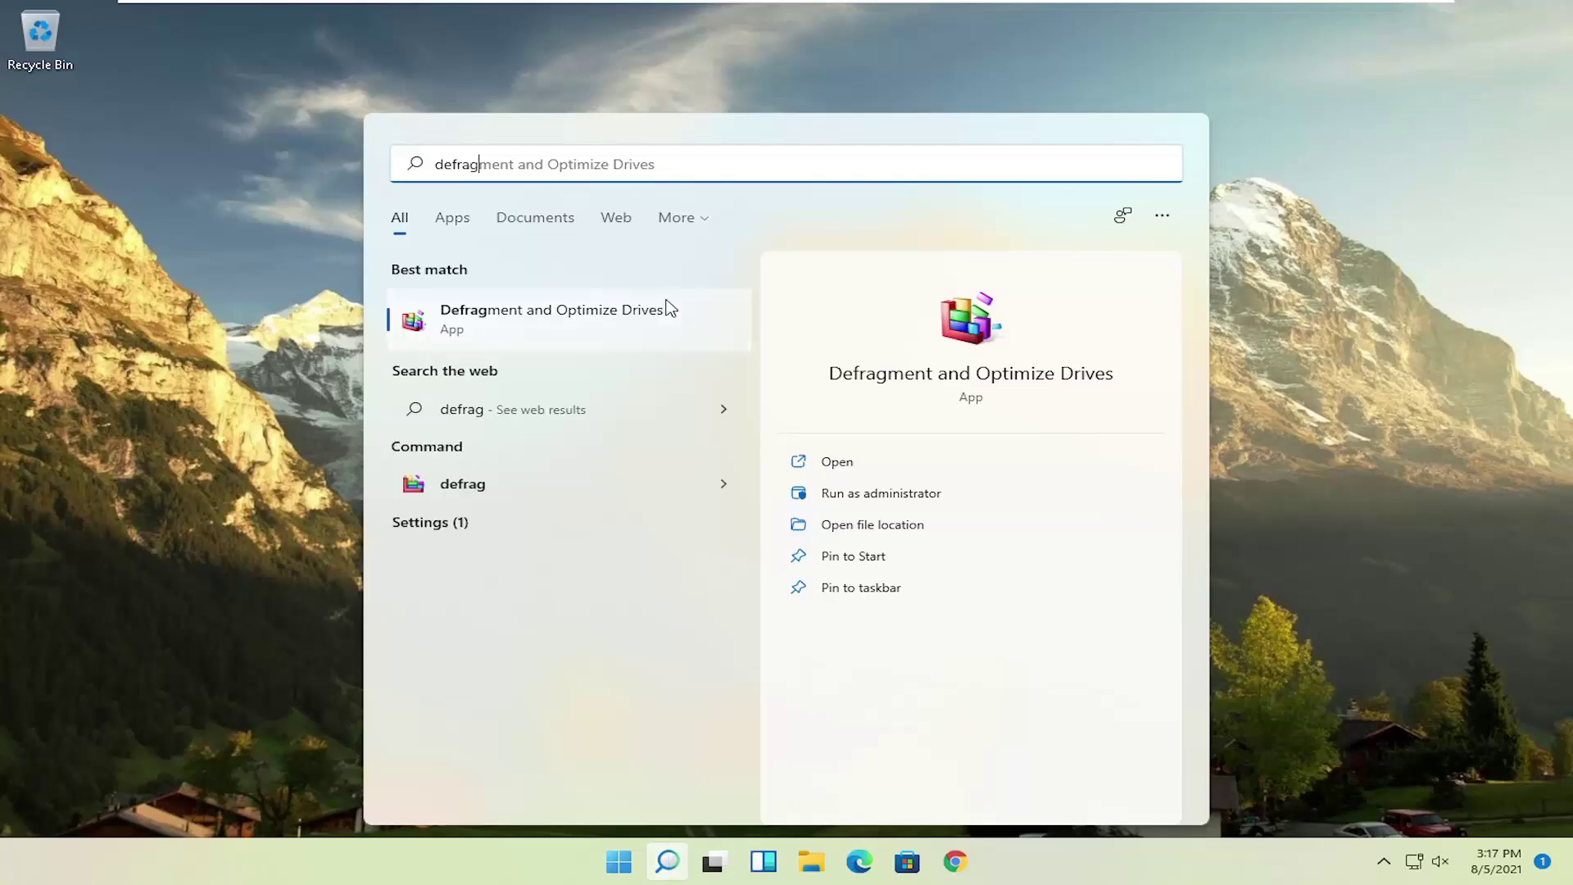
pyautogui.click(572, 326)
pyautogui.moveTo(655, 208); pyautogui.dragTo(630, 172)
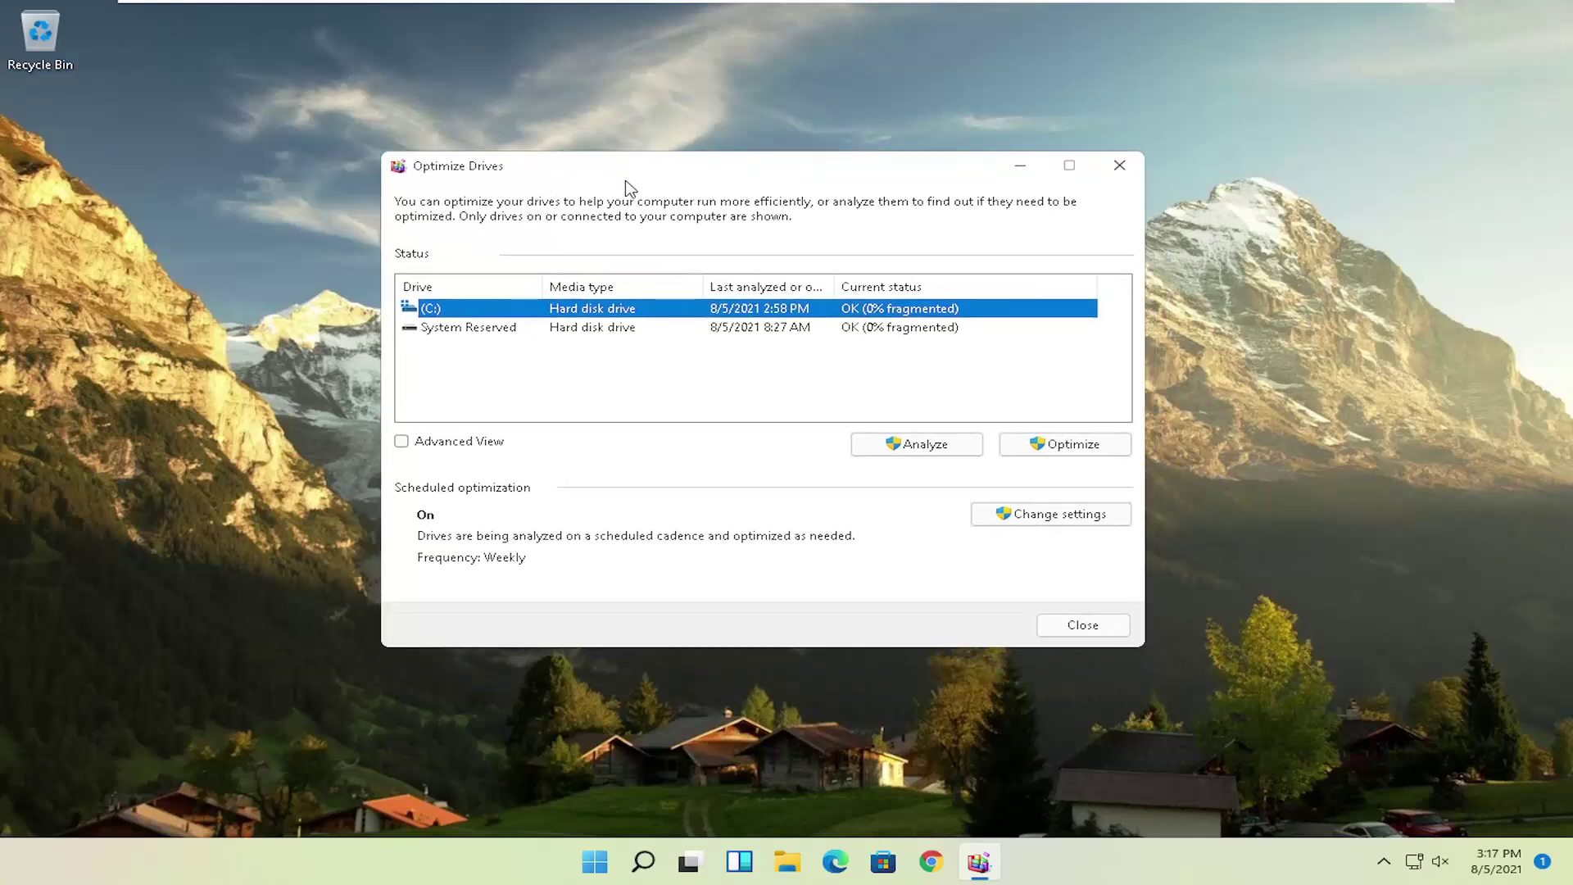
# Select drive C: and start optimizing it.
pyautogui.click(444, 328)
pyautogui.click(440, 308)
pyautogui.click(1069, 447)
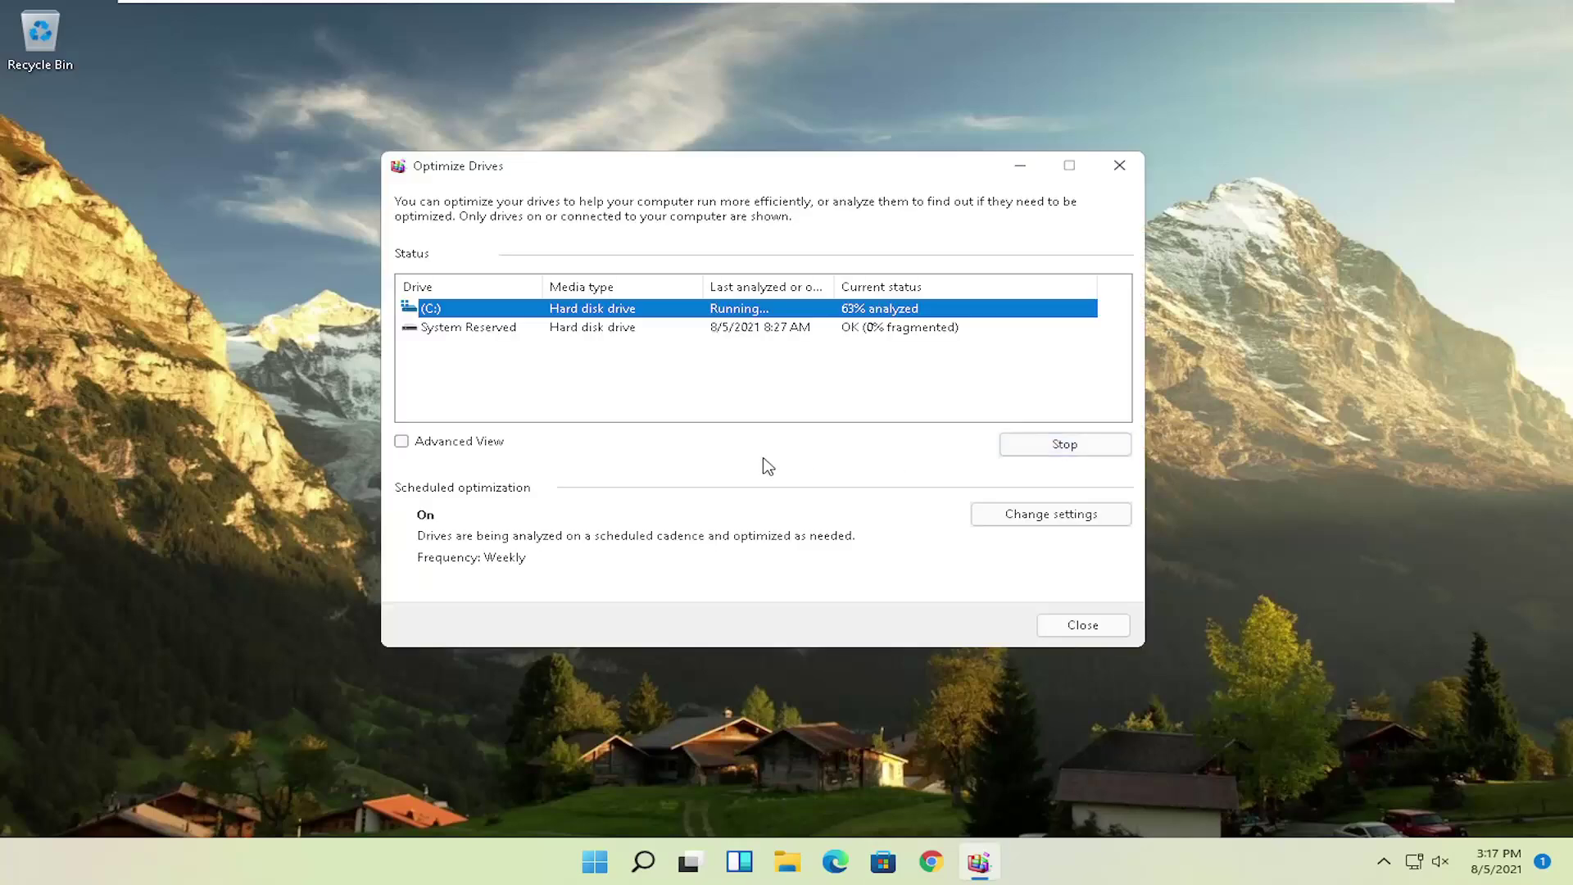
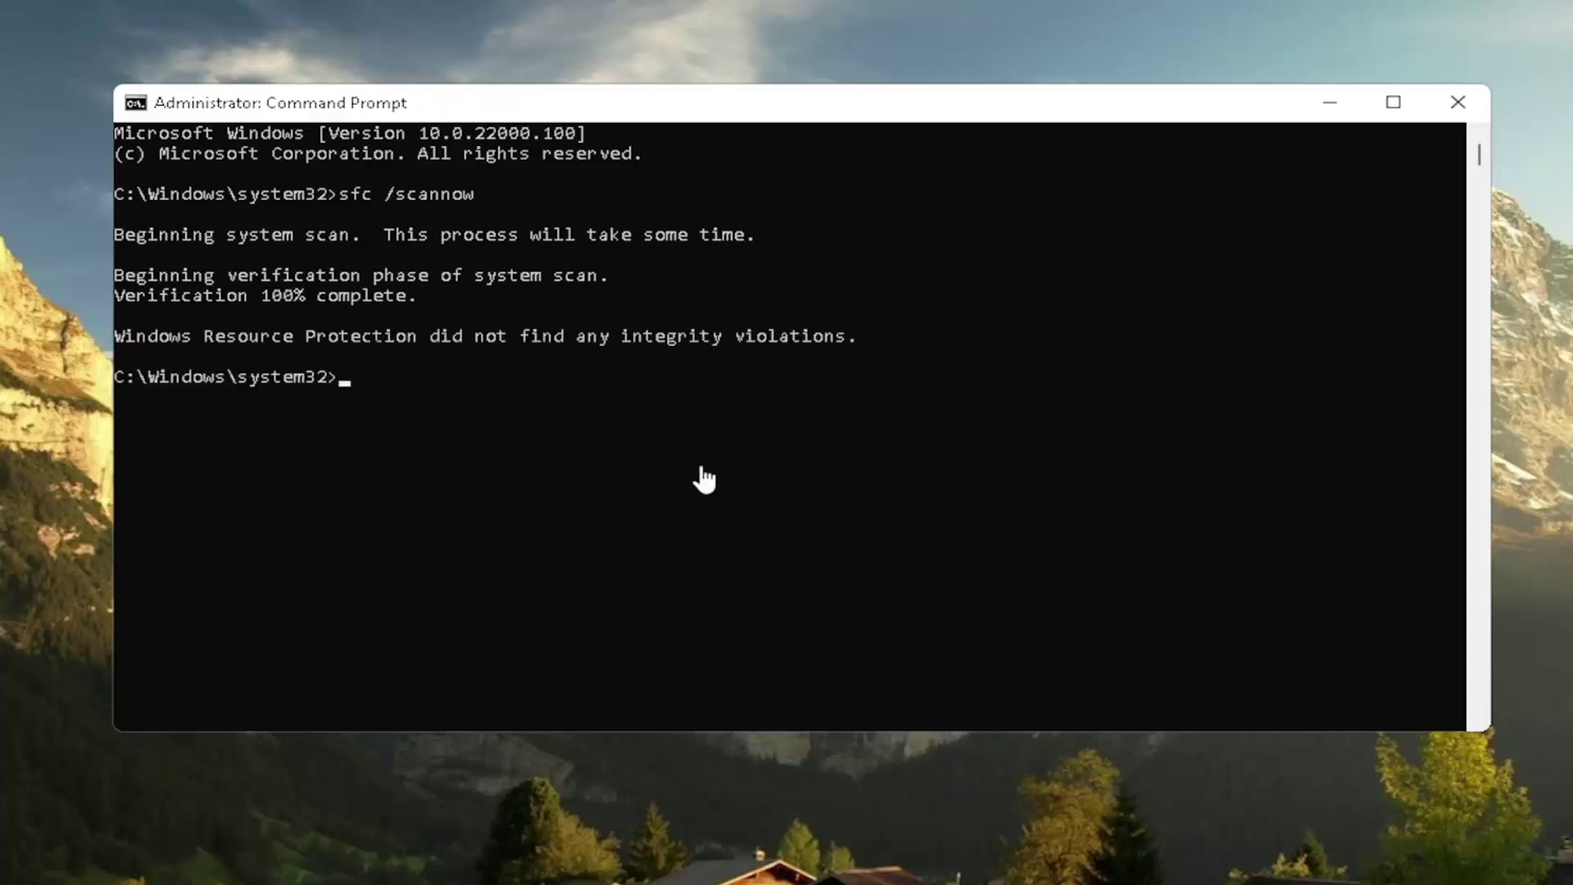
# Close the administrator Command Prompt and restart the computer.
pyautogui.click(1382, 111)
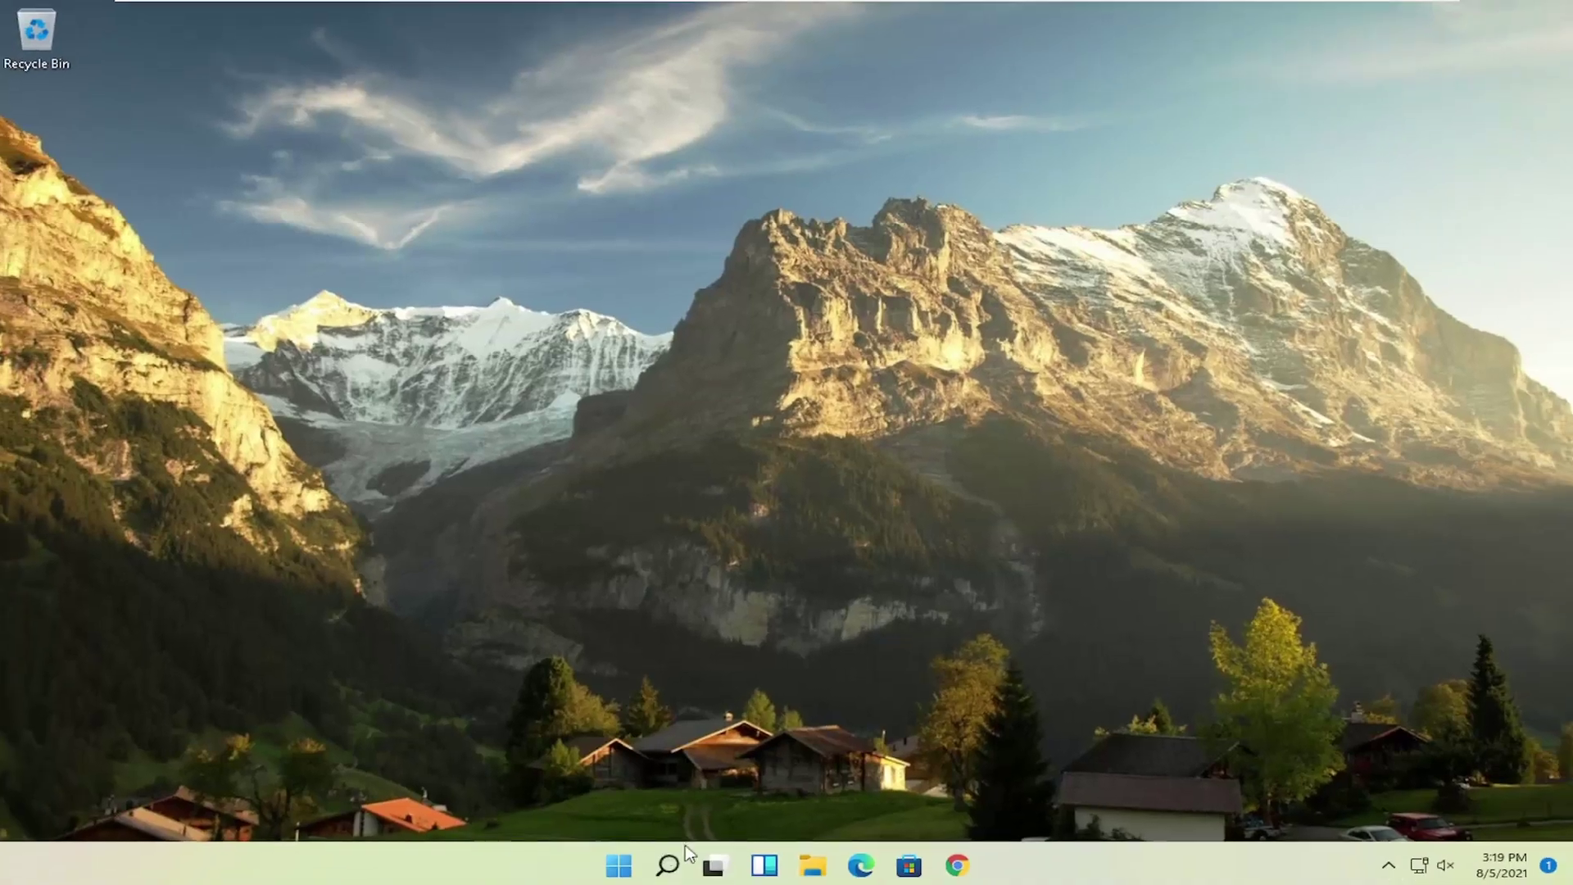
pyautogui.rightClick(619, 860)
pyautogui.moveTo(656, 786)
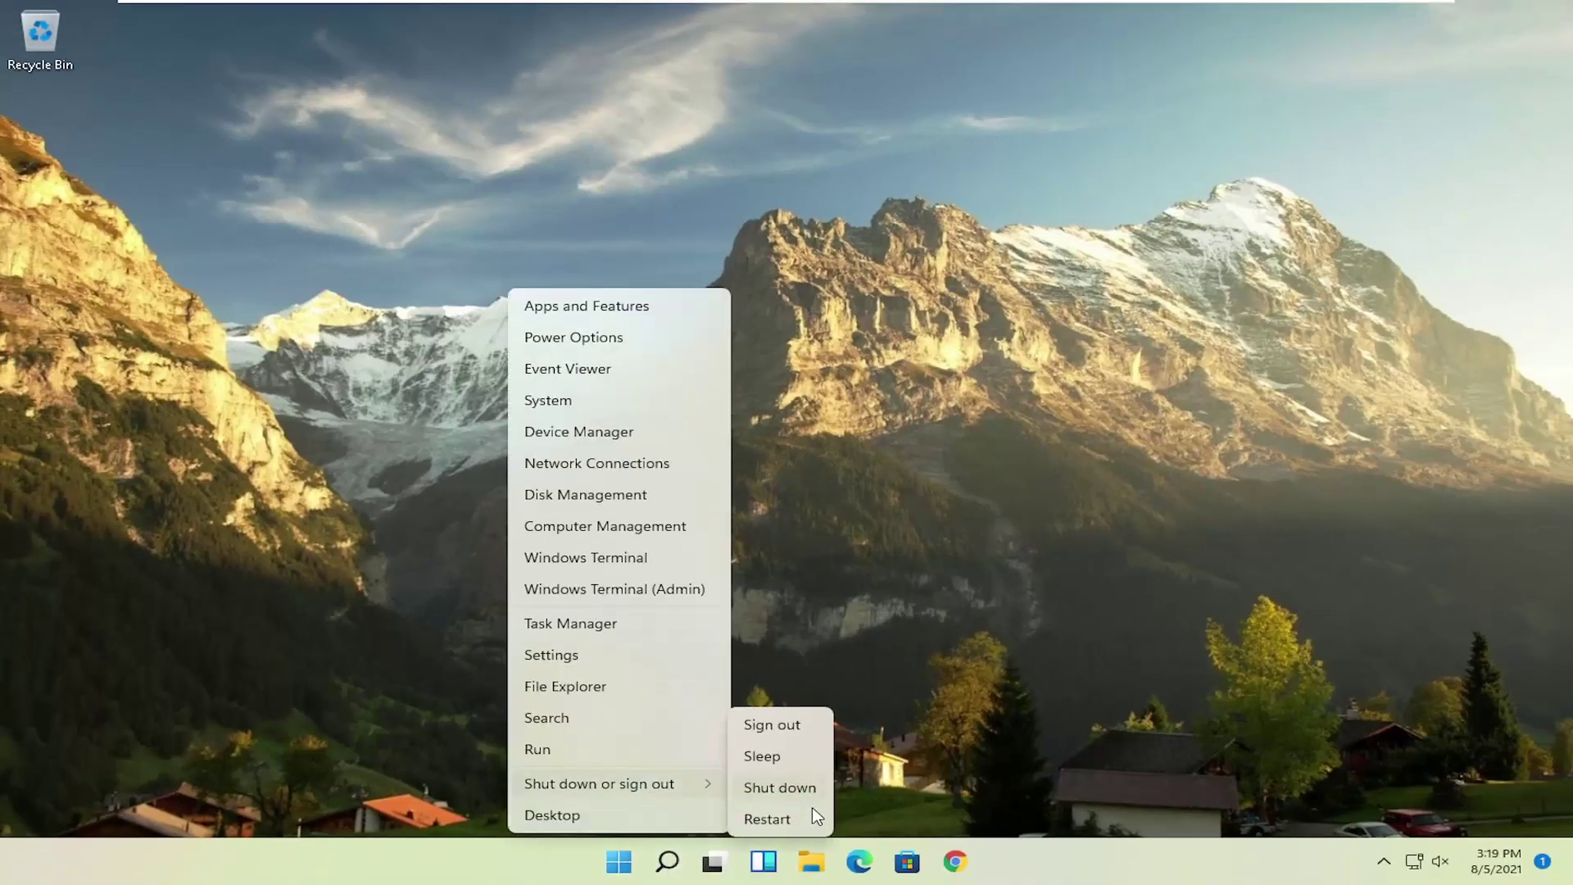
pyautogui.click(787, 813)
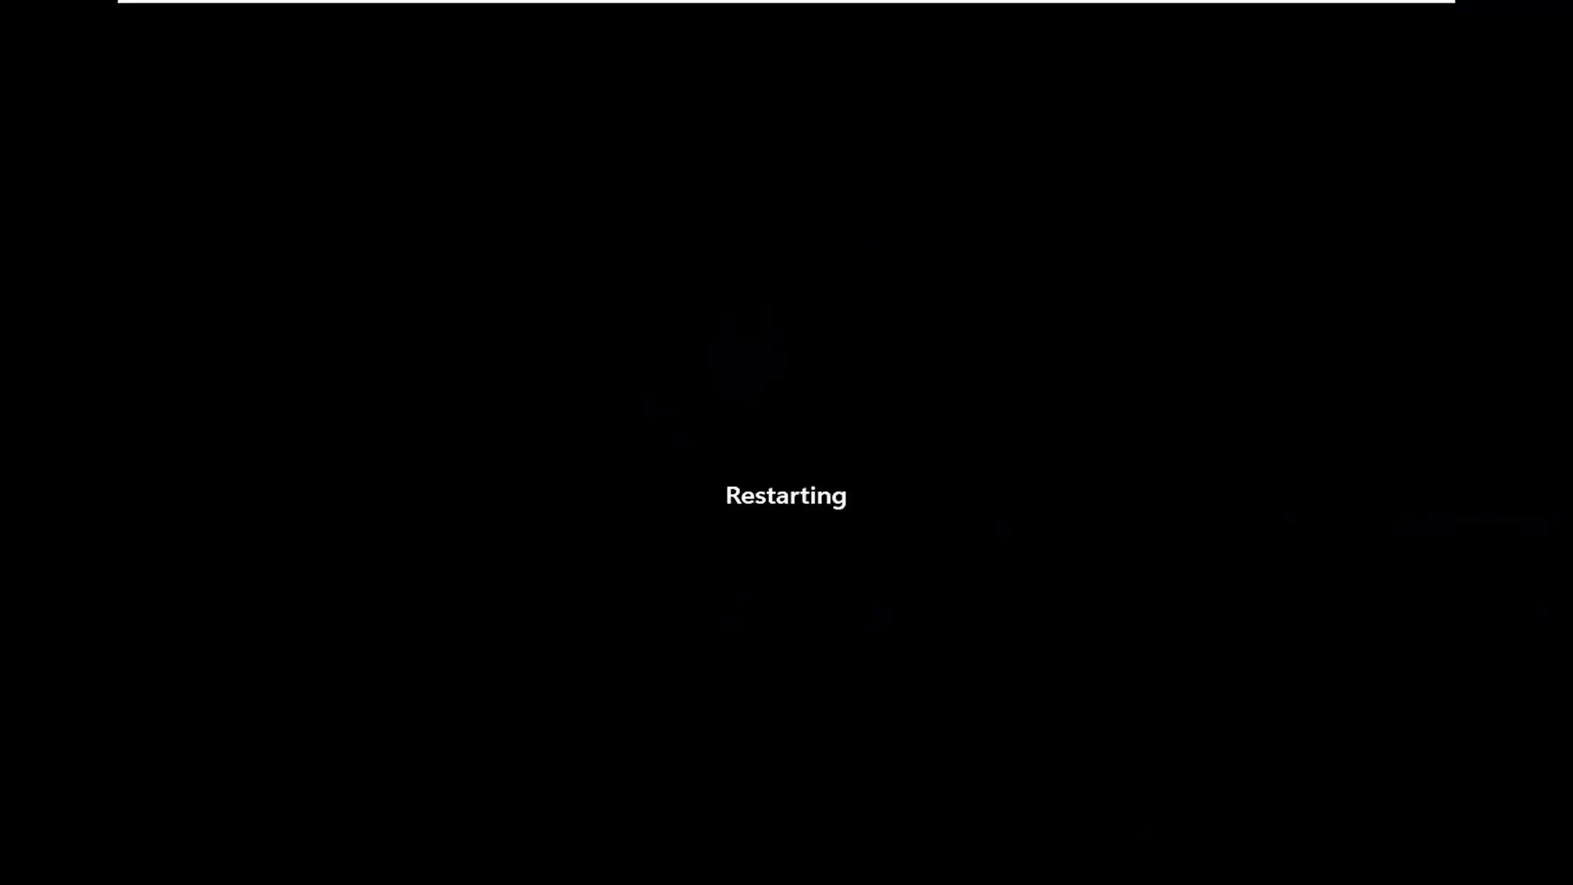